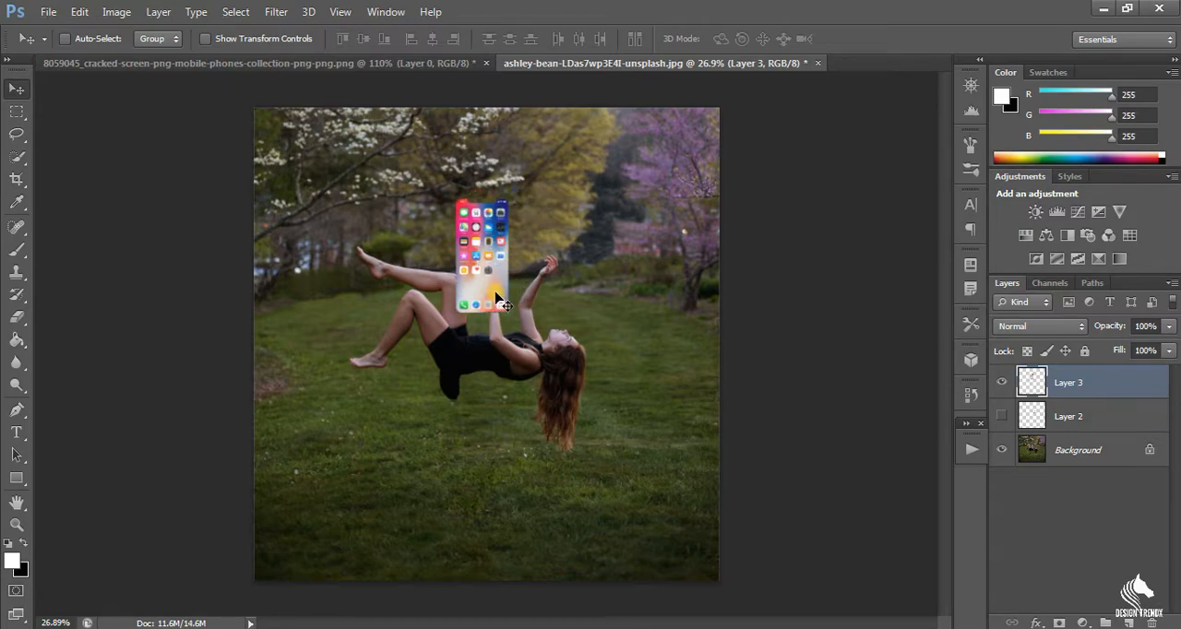
# Scale the phone screen on Layer 3 up proportionally to about 174% of its size.
pyautogui.hotkey('ctrl', 't')
pyautogui.hotkey('shift', 'space')
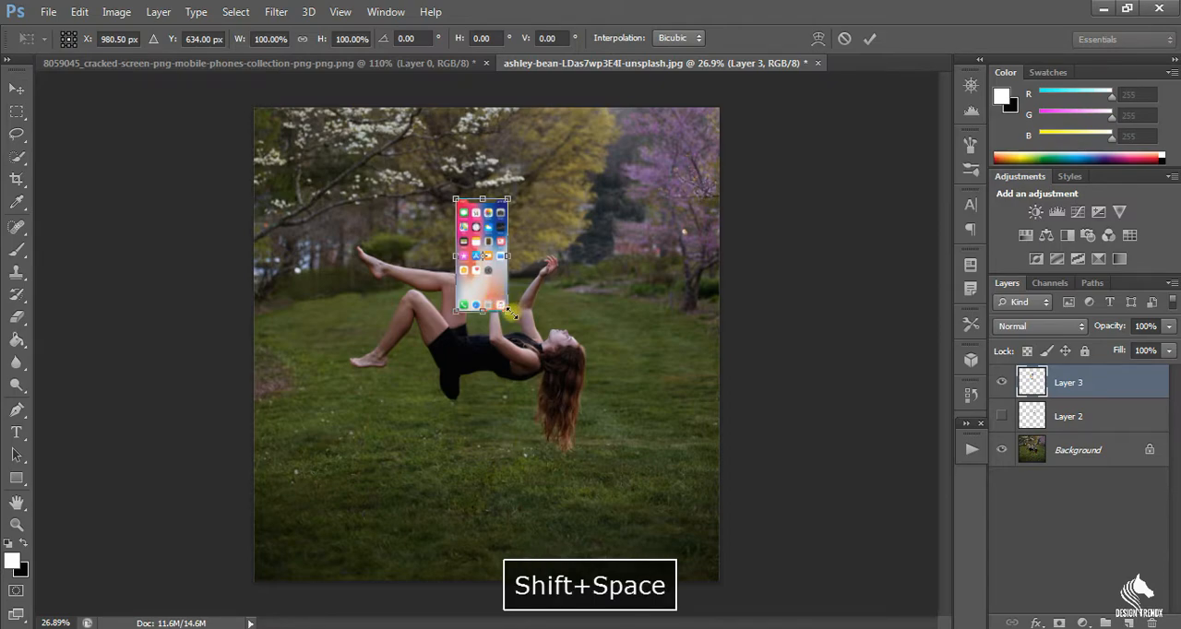
pyautogui.moveTo(508, 317); pyautogui.dragTo(536, 353)
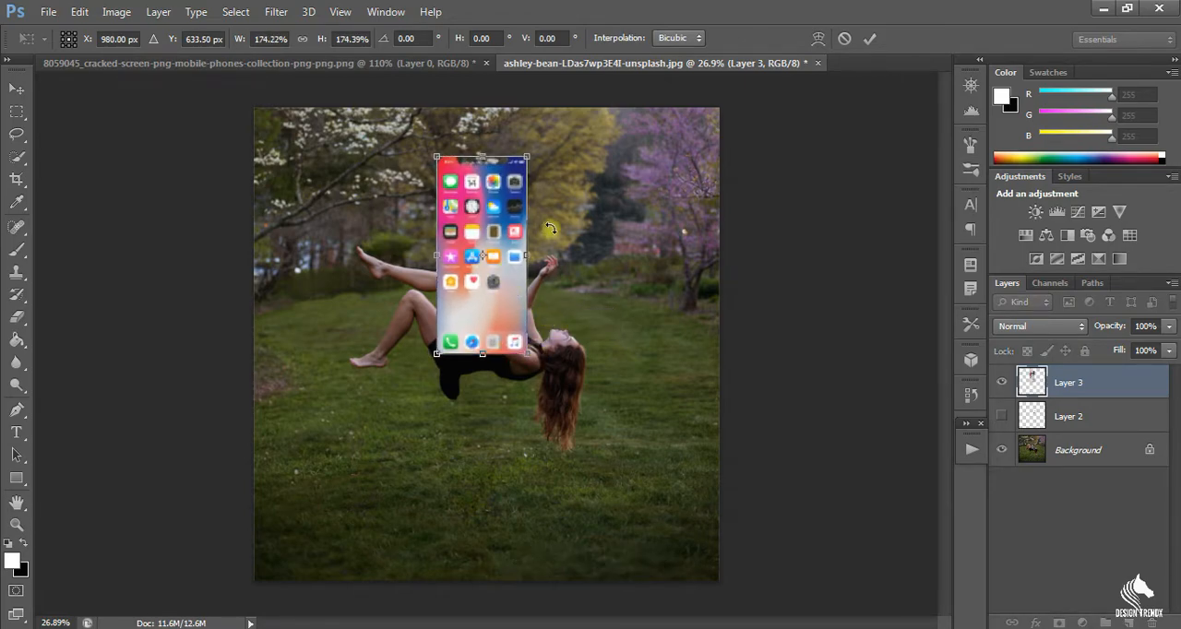
pyautogui.press('Return')
# Distort the phone screen in perspective so its right side is shorter, and narrow it to about 87% width.
pyautogui.rightClick(485, 198)
pyautogui.click(468, 241)
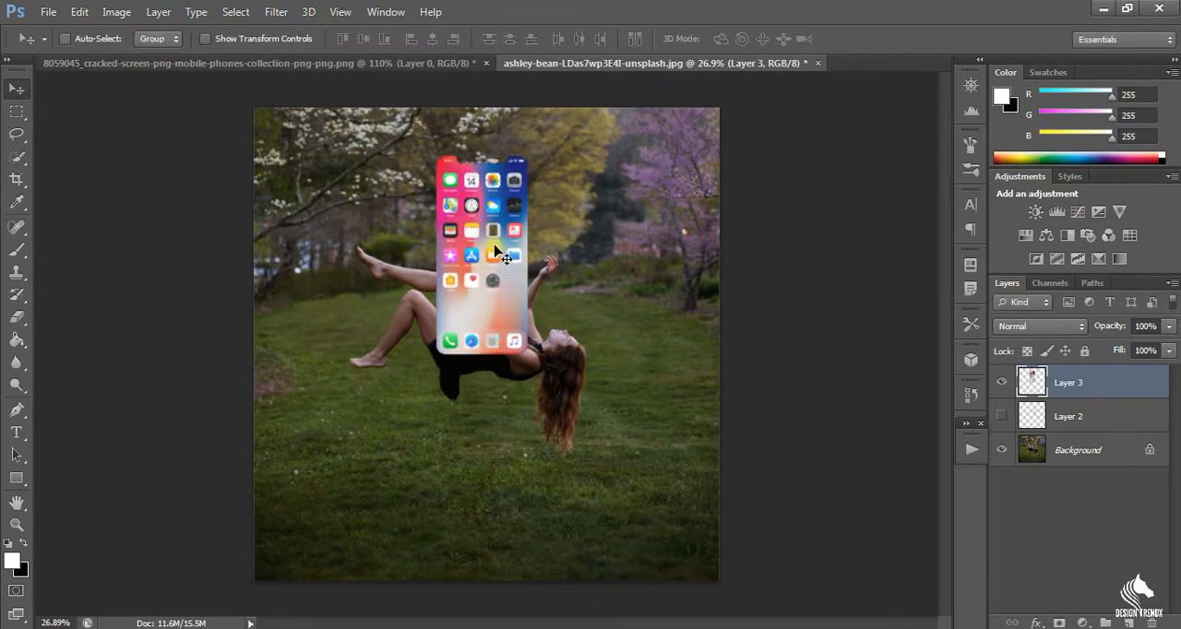
pyautogui.hotkey('ctrl', 't')
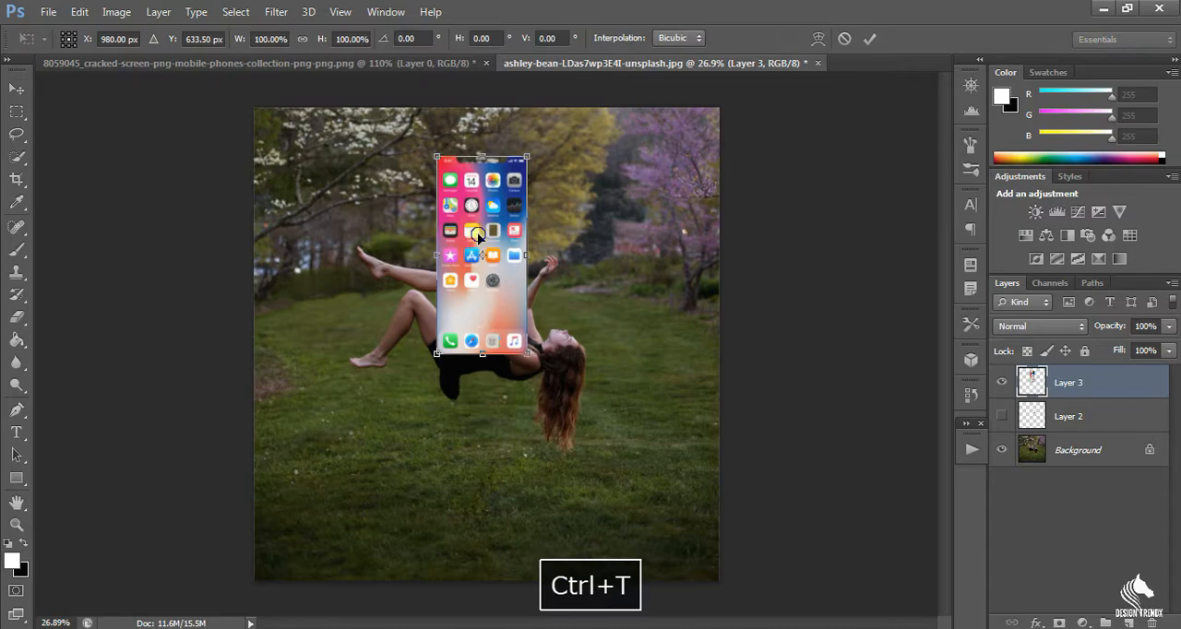
pyautogui.rightClick(472, 227)
pyautogui.click(517, 346)
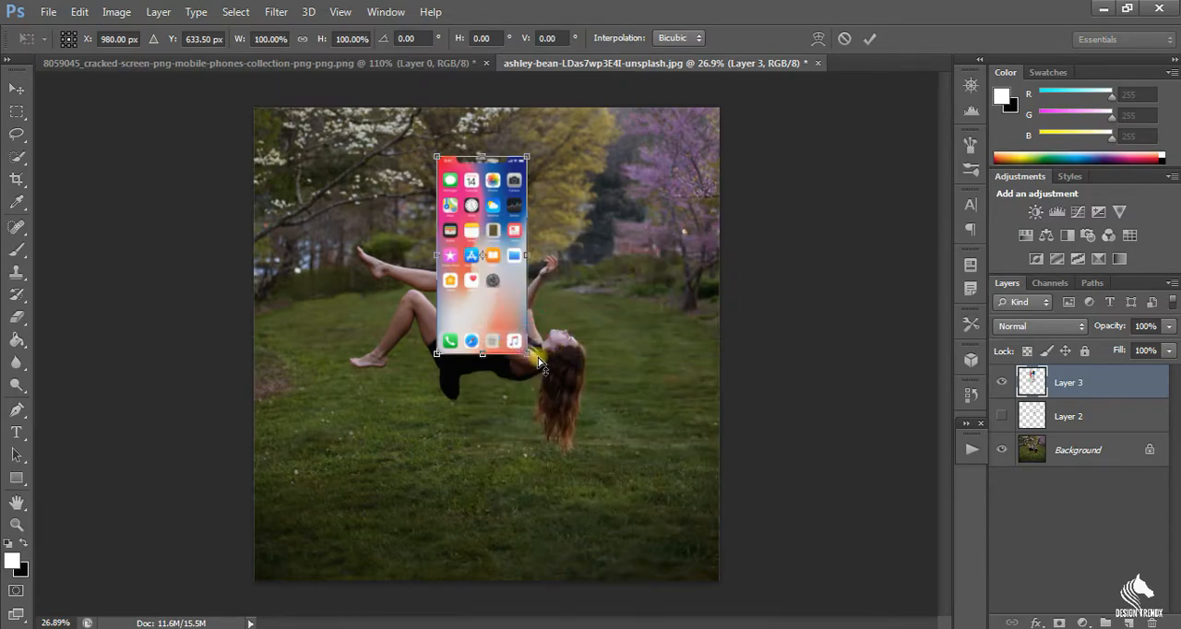
pyautogui.moveTo(527, 354); pyautogui.dragTo(527, 320)
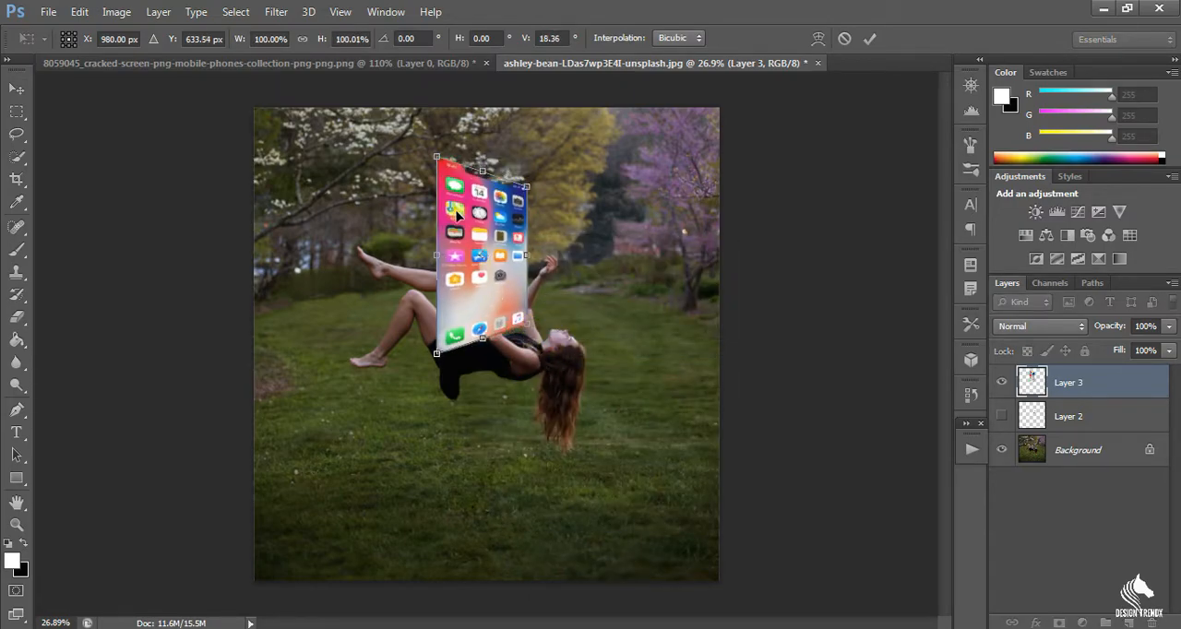
pyautogui.moveTo(437, 157)
pyautogui.mouseDown()
pyautogui.moveTo(459, 166)
pyautogui.moveTo(447, 174)
pyautogui.moveTo(465, 169)
pyautogui.moveTo(454, 167)
pyautogui.mouseUp()
pyautogui.moveTo(437, 354); pyautogui.dragTo(447, 354)
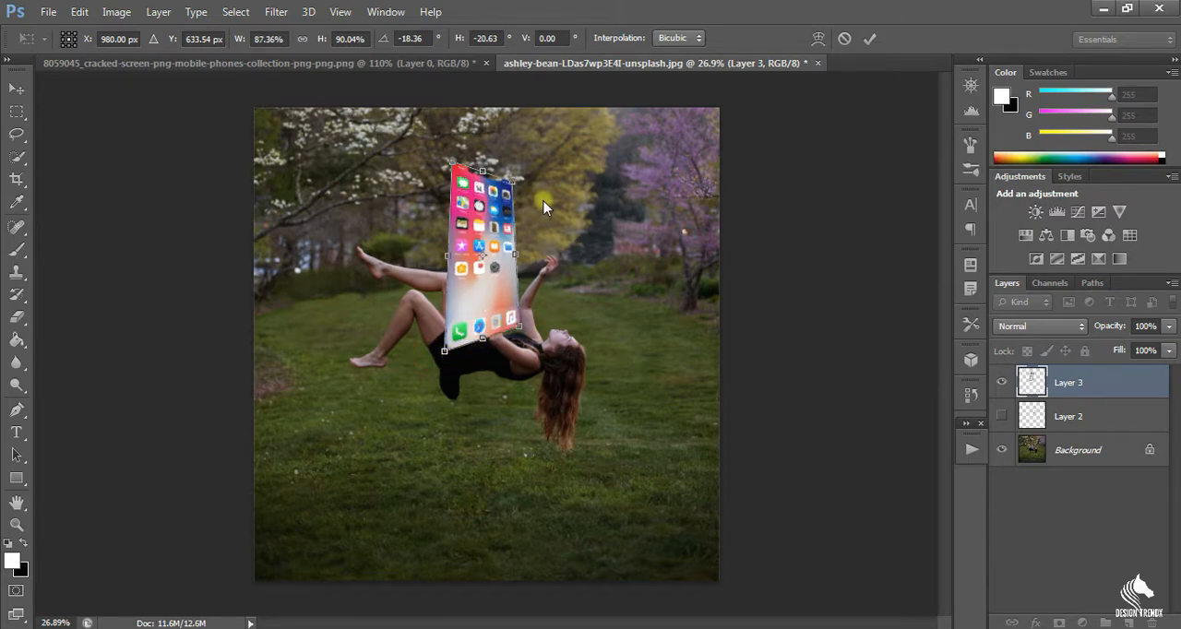
pyautogui.press('Return')
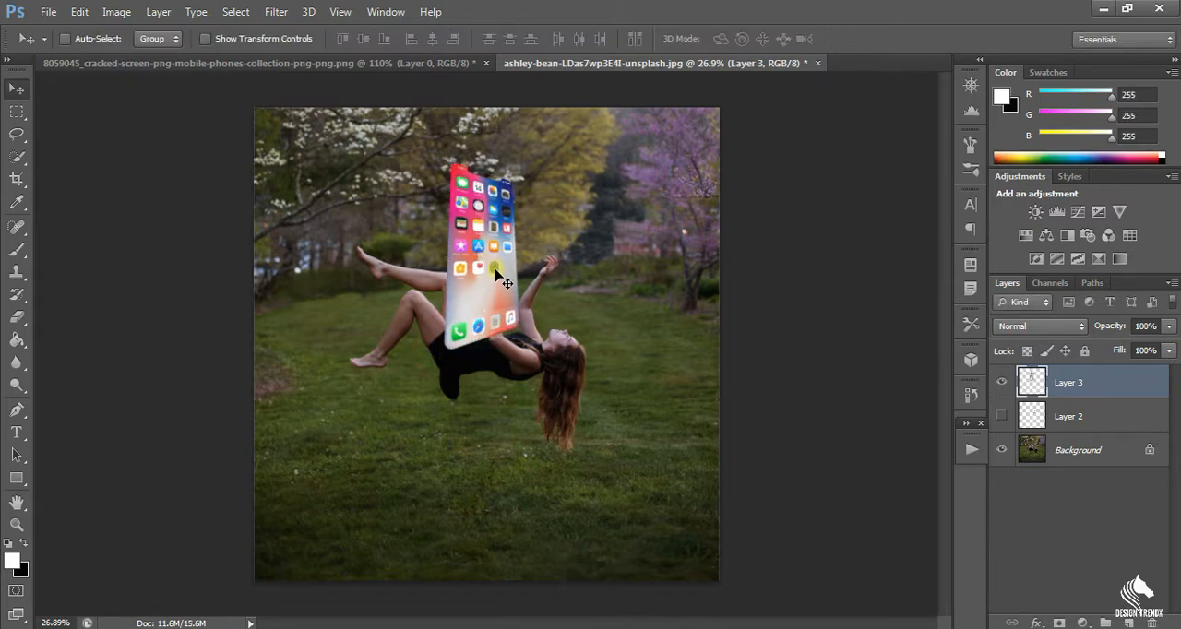
# Rotate the phone screen about 57° clockwise and place it above the floating woman's raised hands.
pyautogui.hotkey('ctrl', 't')
pyautogui.moveTo(552, 170); pyautogui.dragTo(600, 226)
pyautogui.moveTo(465, 291); pyautogui.dragTo(516, 258)
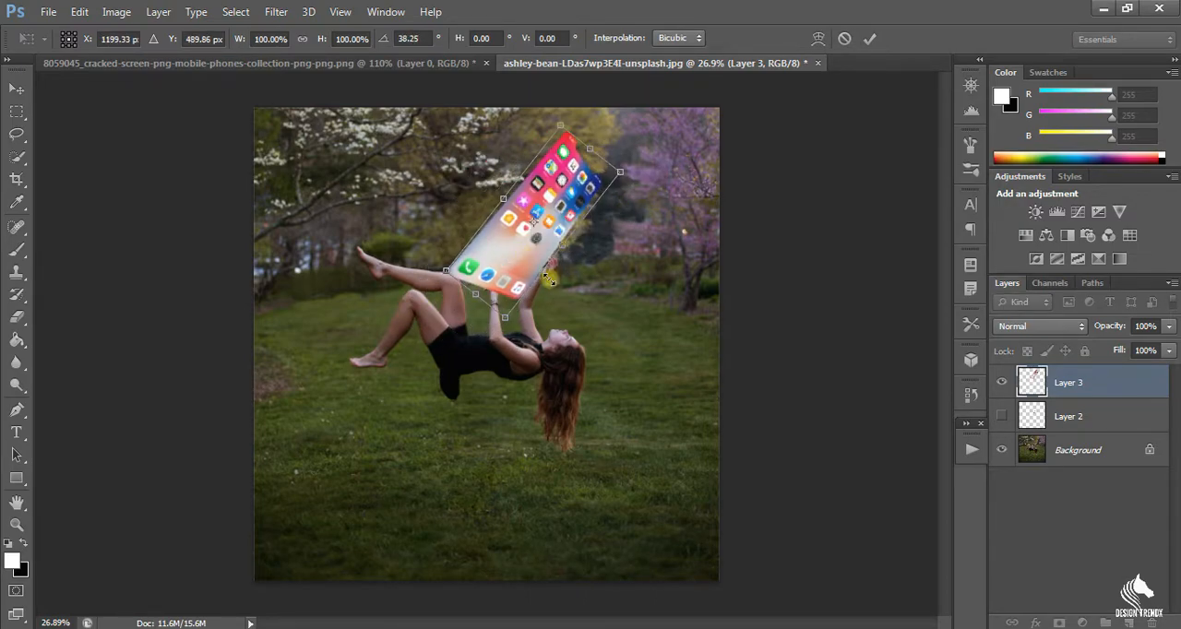
pyautogui.scroll(4, 501, 285)
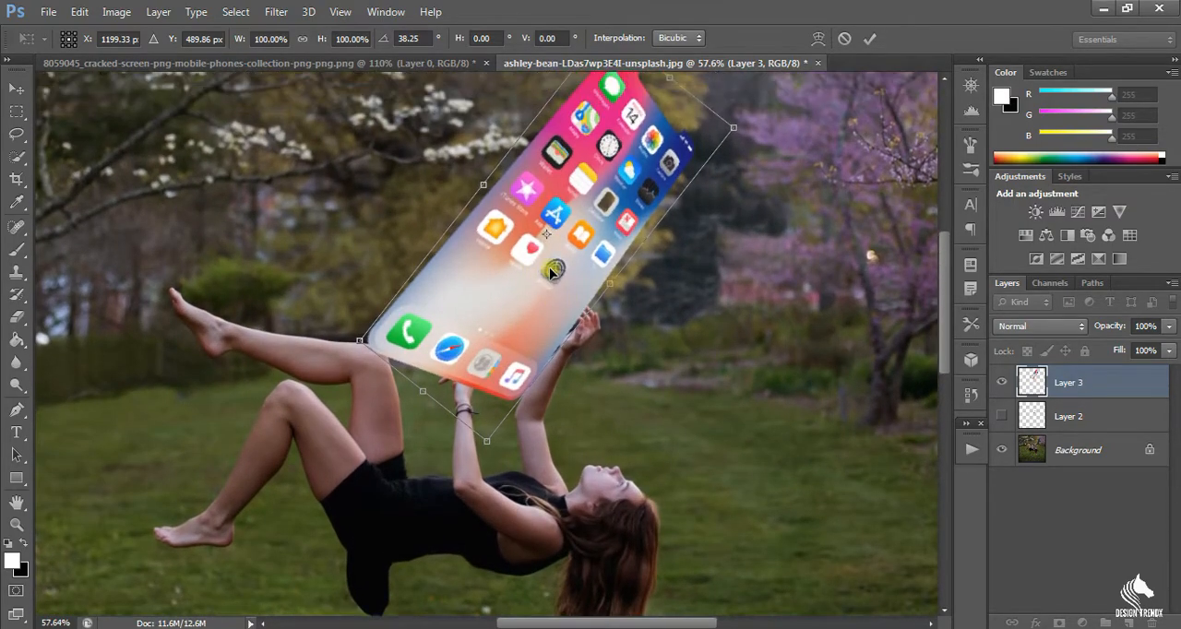
pyautogui.moveTo(537, 305); pyautogui.dragTo(586, 316)
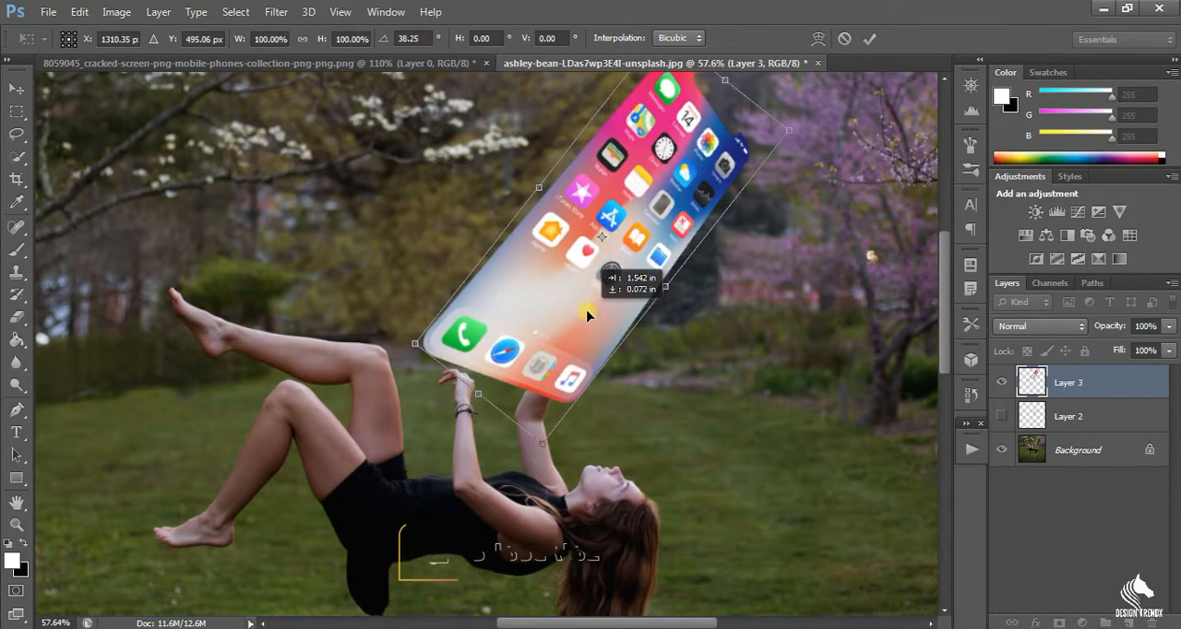
pyautogui.moveTo(585, 340); pyautogui.dragTo(562, 369)
pyautogui.moveTo(774, 163); pyautogui.dragTo(804, 231)
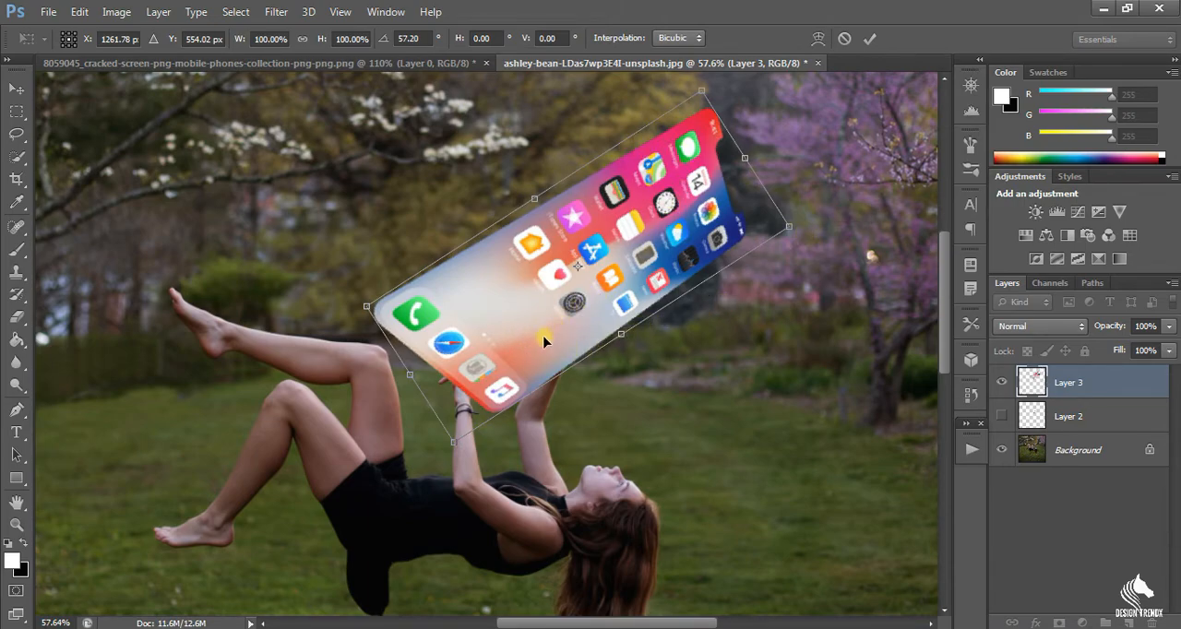
pyautogui.moveTo(536, 336); pyautogui.dragTo(566, 315)
pyautogui.press('Return')
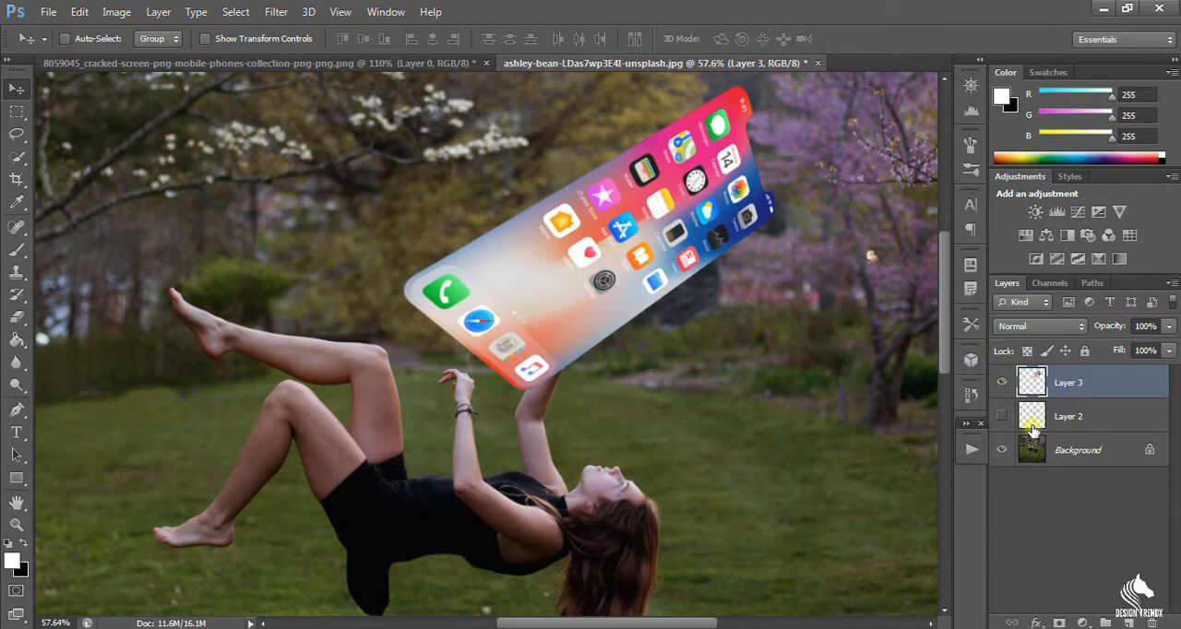
# Hide Layer 3 and quick-select the woman's higher raised hand and forearm on the Background layer.
pyautogui.click(1001, 382)
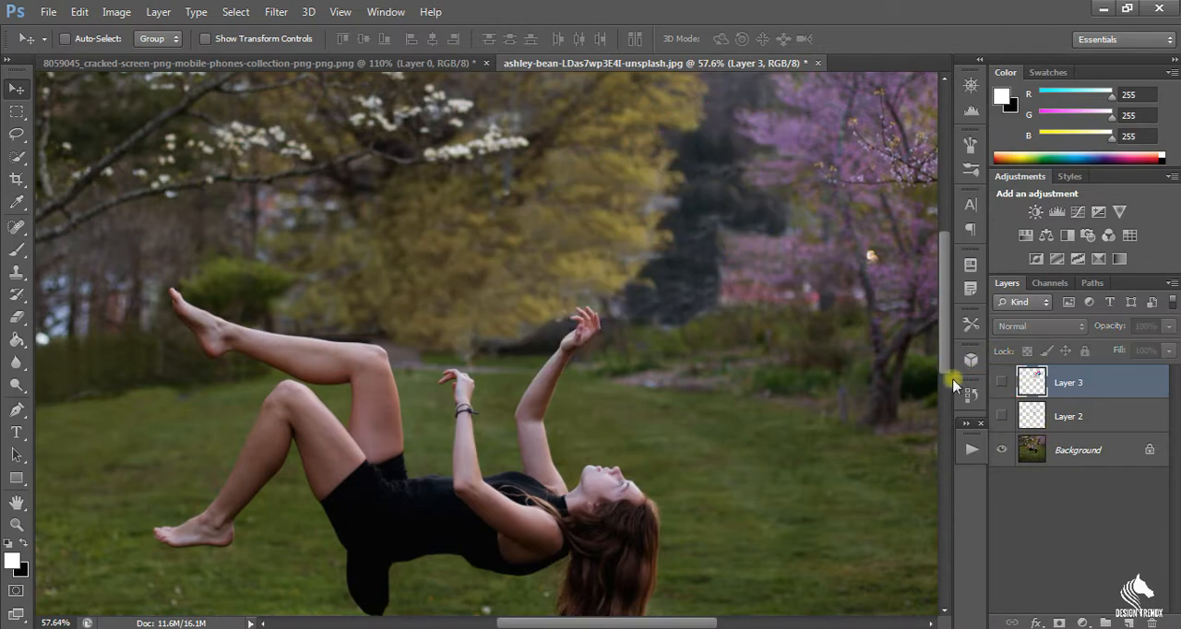
pyautogui.click(16, 157)
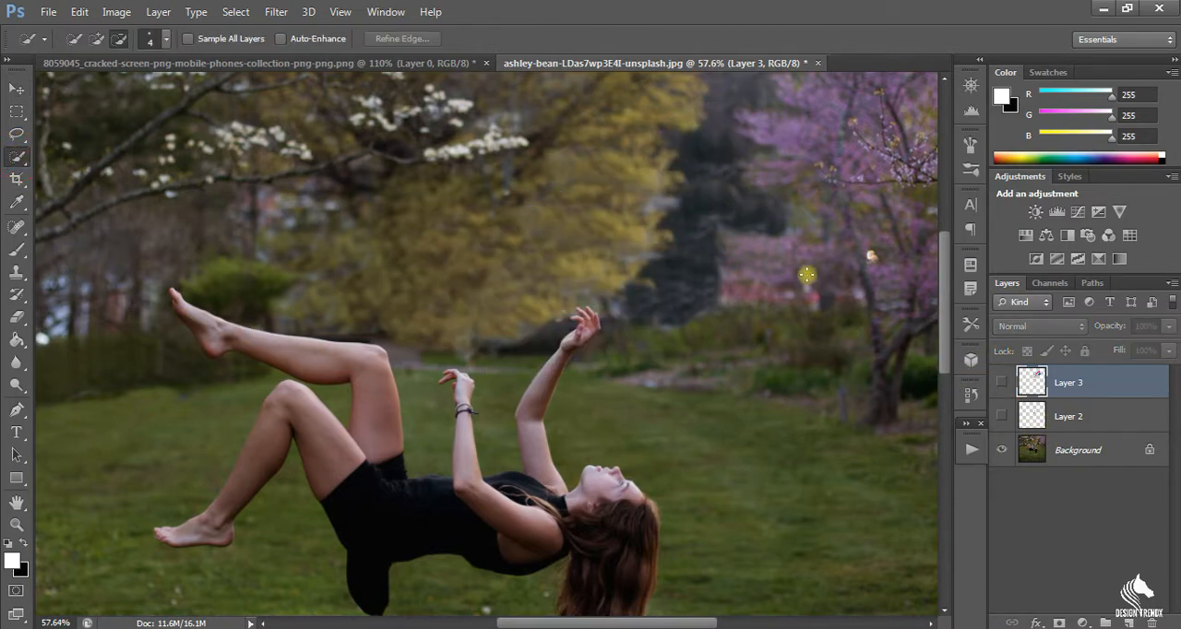
pyautogui.click(1059, 452)
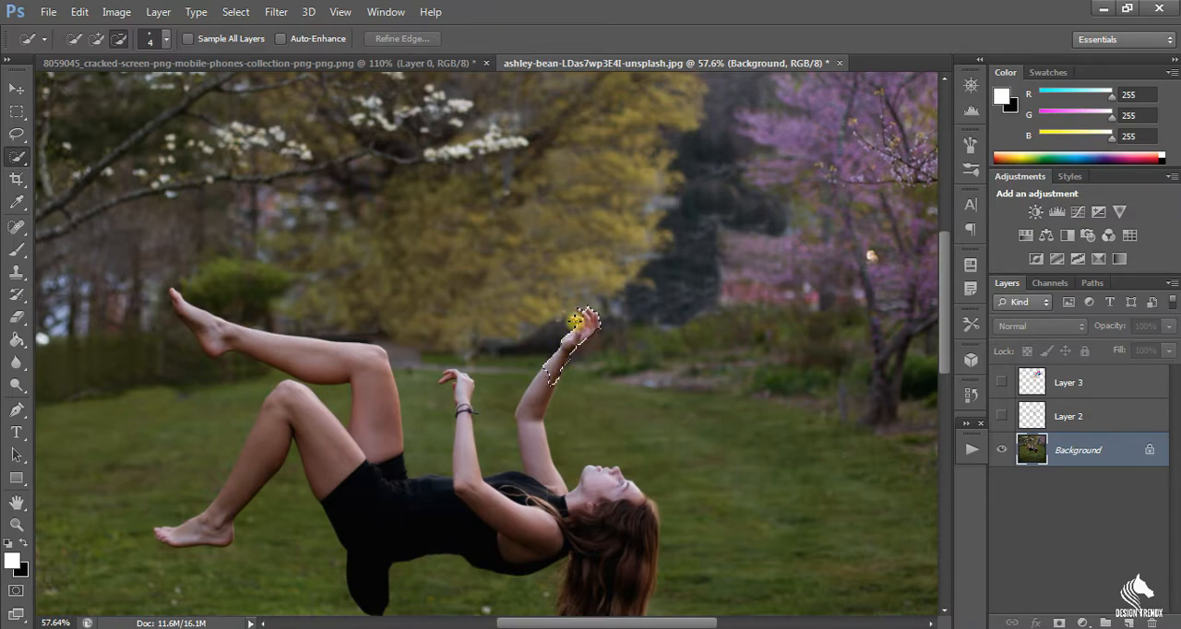
pyautogui.click(586, 320)
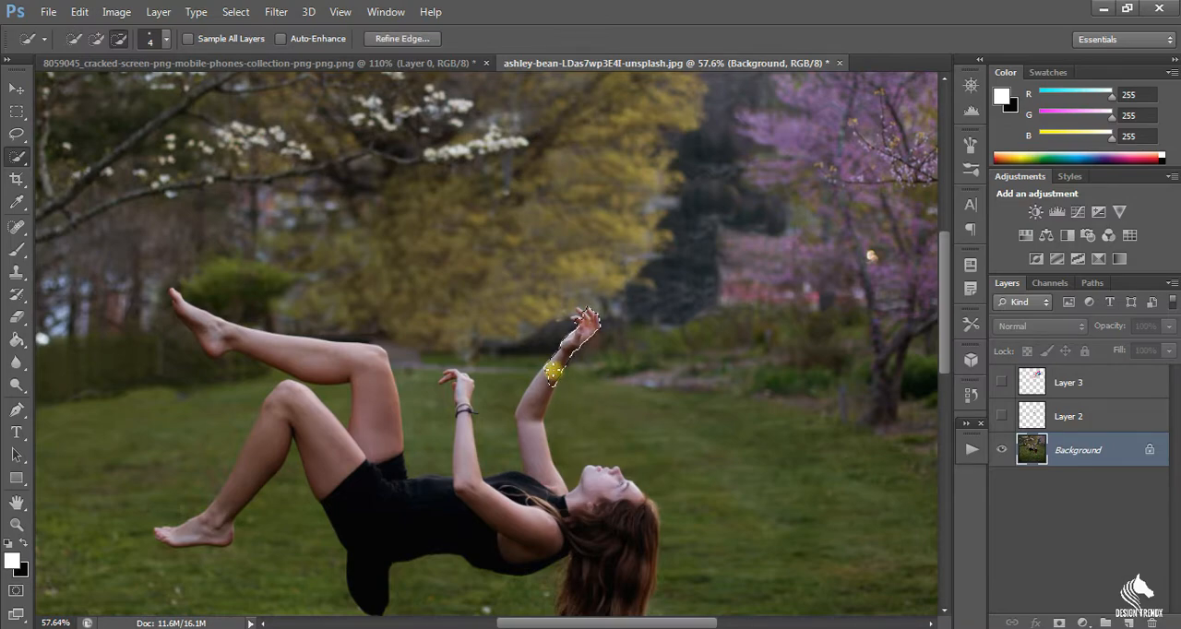
pyautogui.click(96, 39)
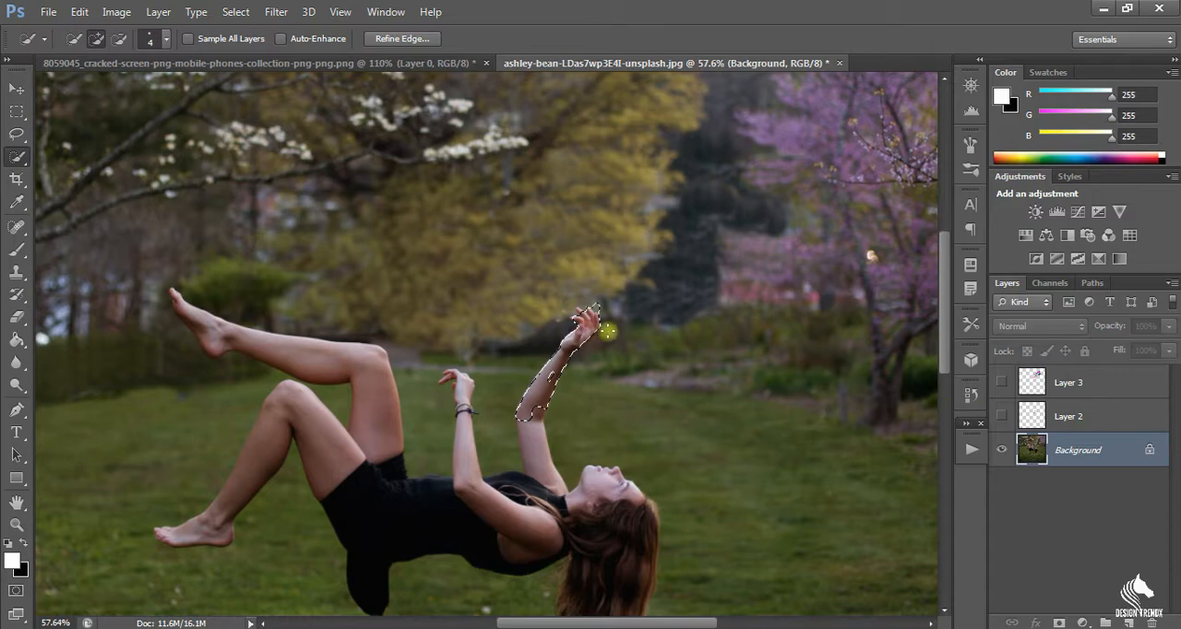
# Show Layer 2 and Layer 3, clear the arm selection, and move Layer 2 above Layer 3.
pyautogui.click(1002, 417)
pyautogui.click(1002, 382)
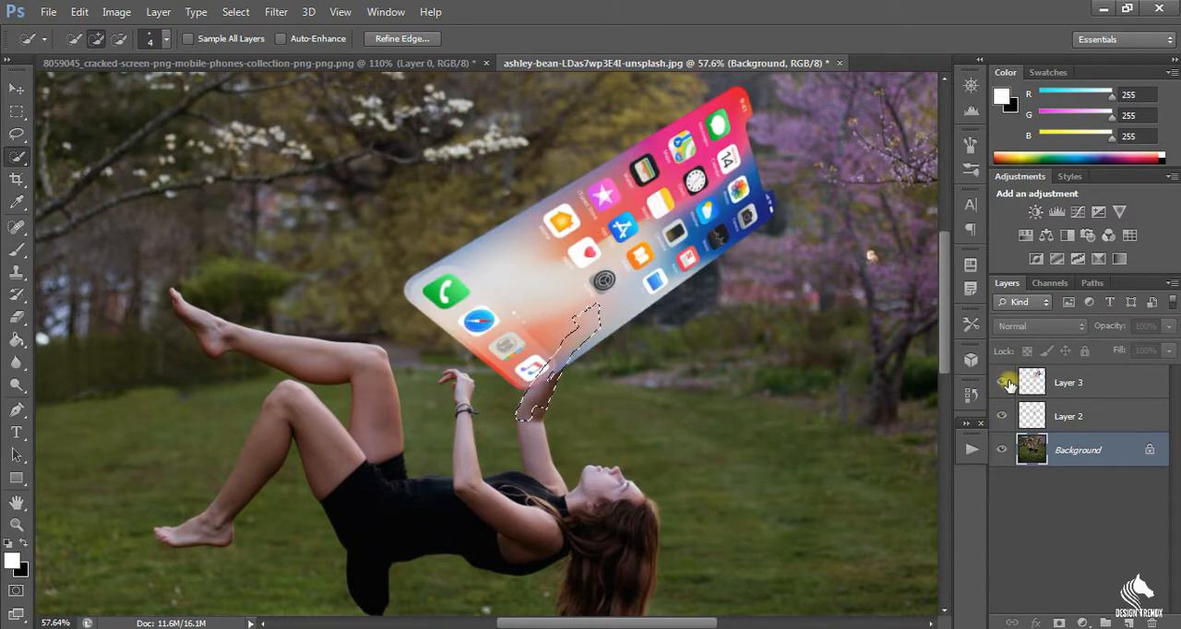
pyautogui.click(1034, 422)
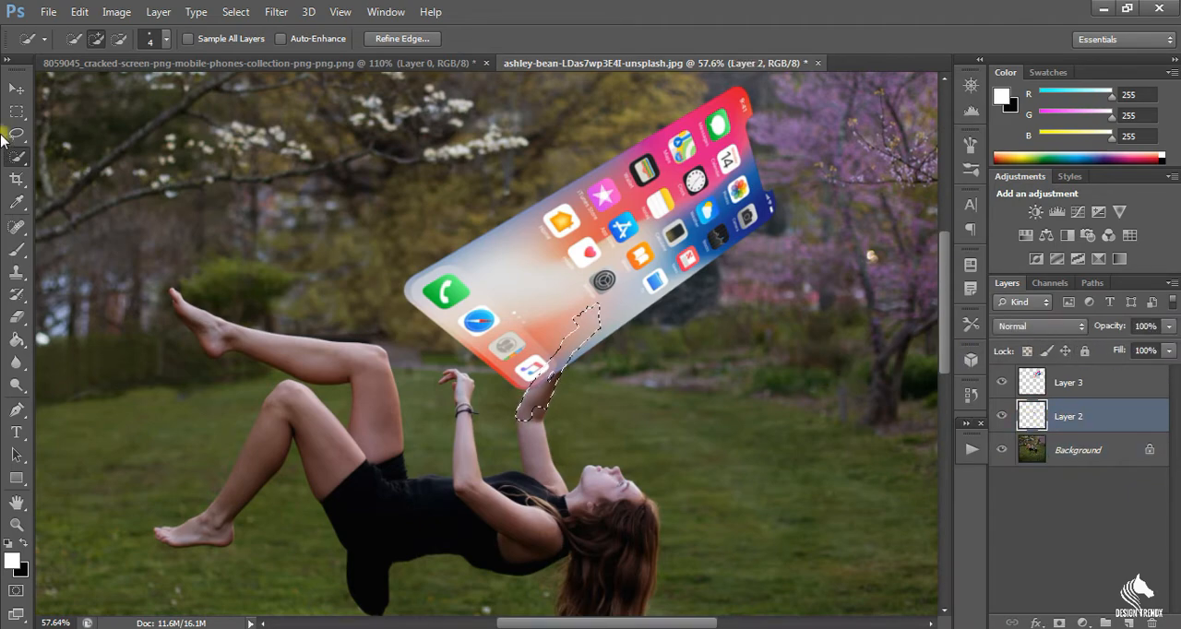
pyautogui.click(15, 114)
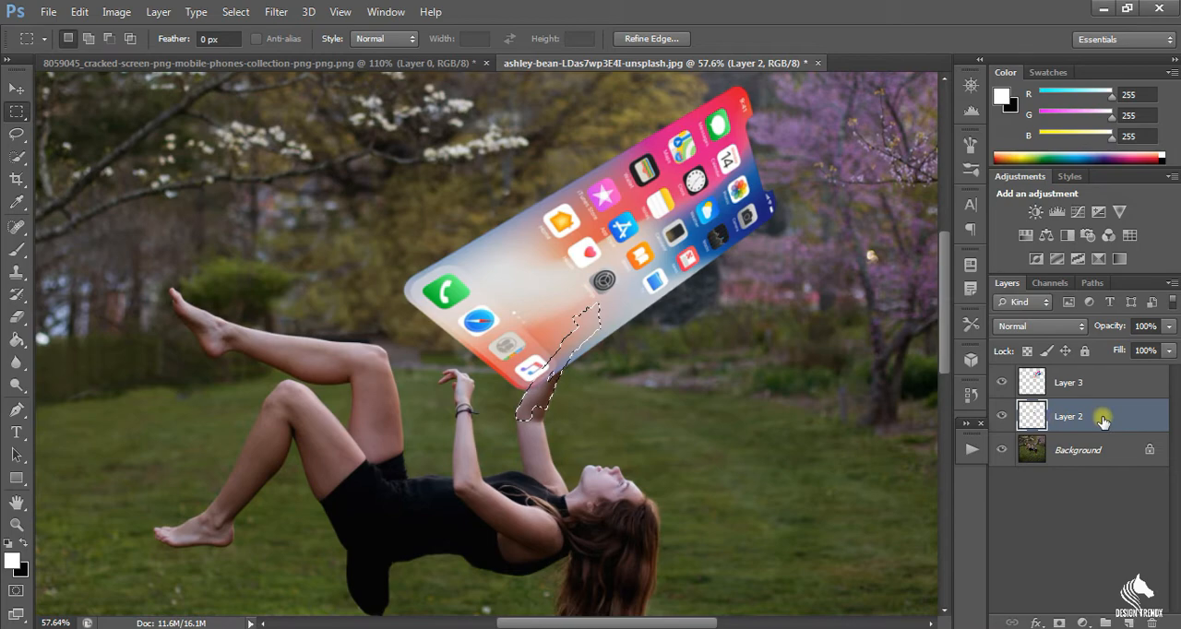
pyautogui.click(282, 146)
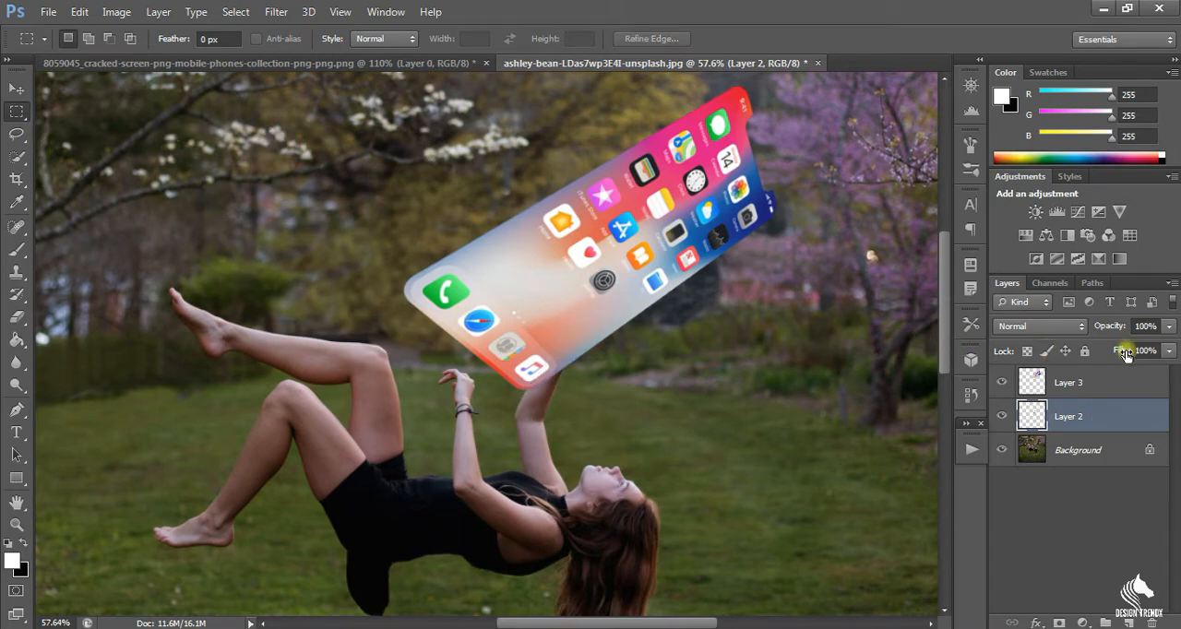
pyautogui.moveTo(1076, 416); pyautogui.dragTo(1084, 381)
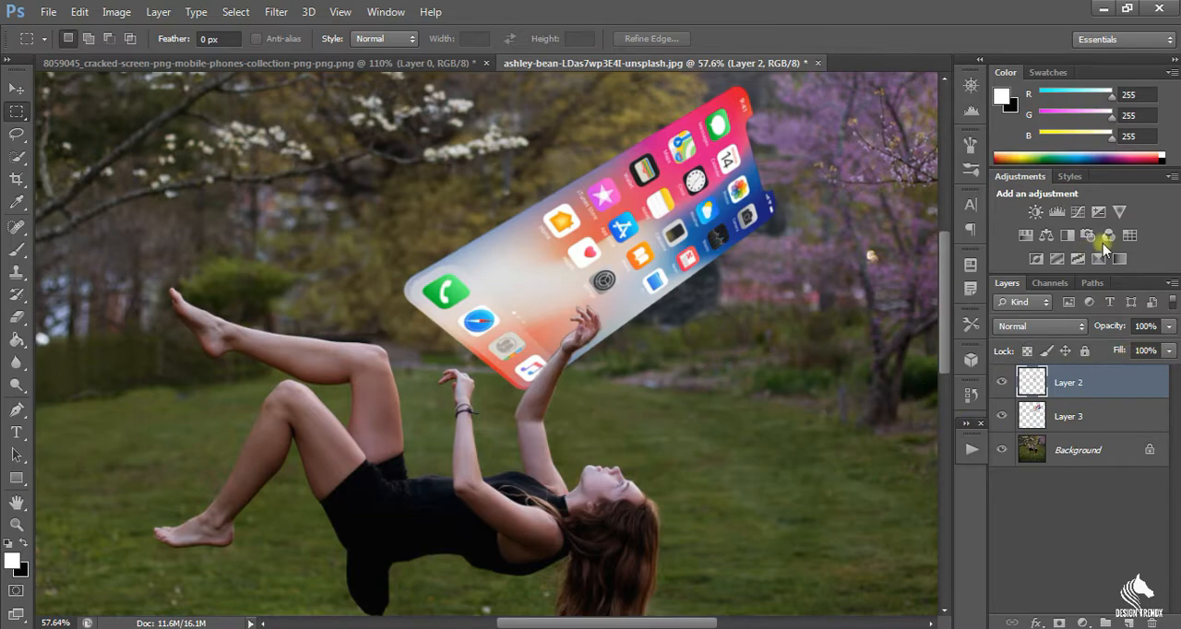
# Make Layer 3 active and shift the phone screen slightly left, toward the woman's lower hand.
pyautogui.scroll(2, 707, 293)
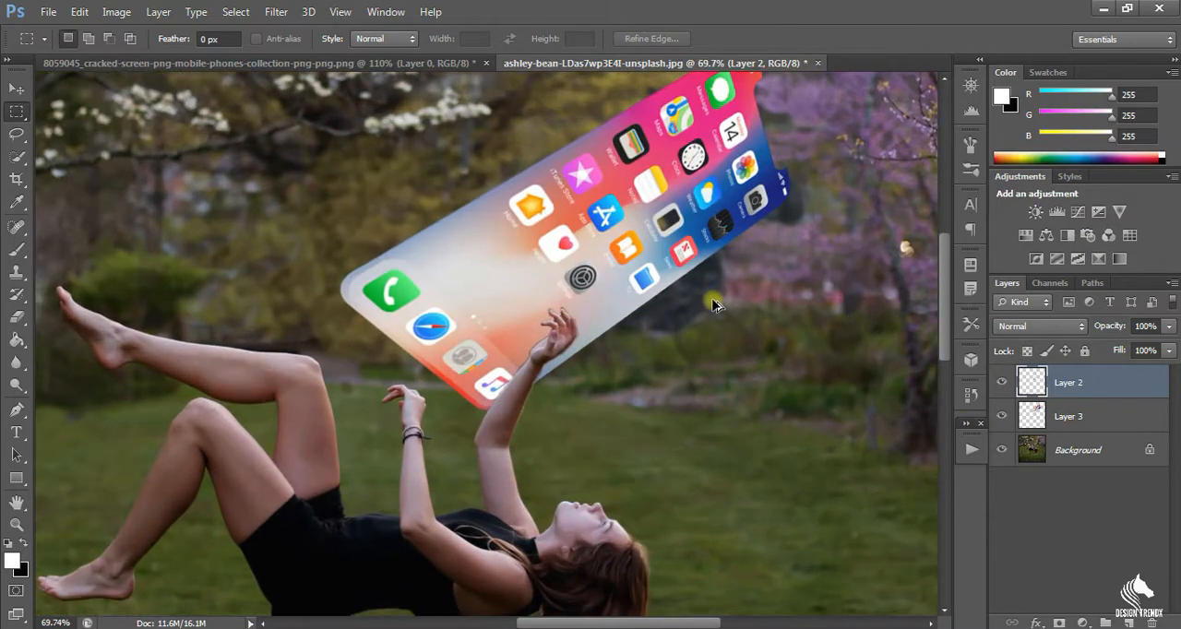
pyautogui.scroll(1, 716, 268)
pyautogui.keyDown('ctrl'); pyautogui.click(749, 242); pyautogui.keyUp('ctrl')
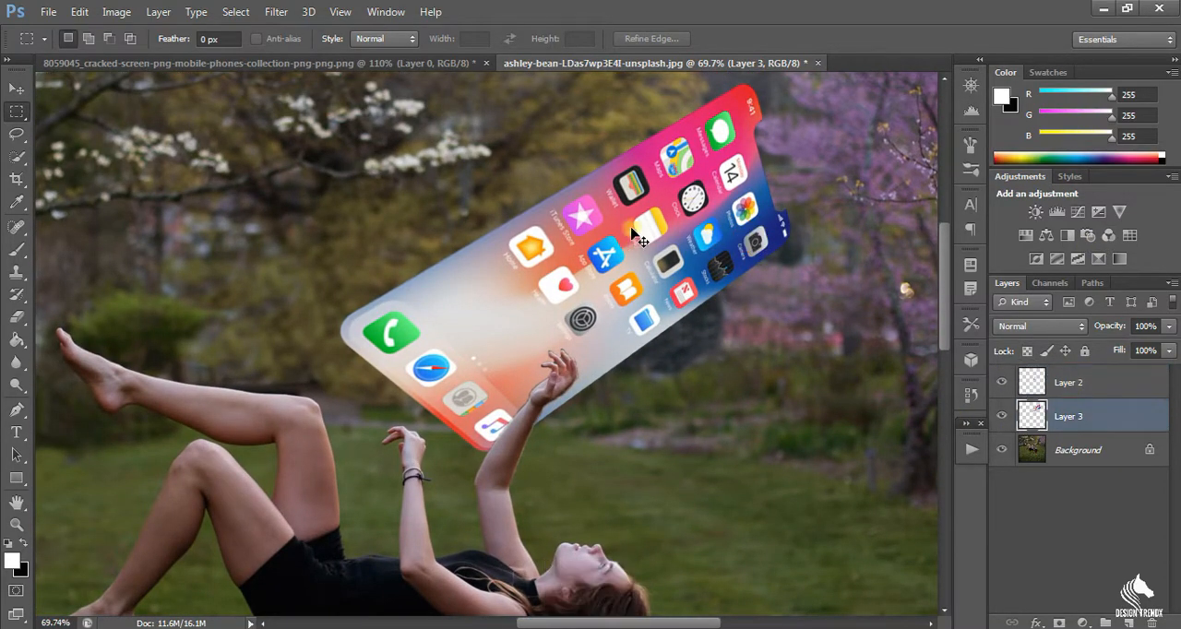
pyautogui.moveTo(711, 230); pyautogui.dragTo(689, 238)
# Apply a perspective transform to the phone screen, shortening its left side and reducing its height to about 78%, and reposition it behind the raised hand.
pyautogui.hotkey('ctrl', 't')
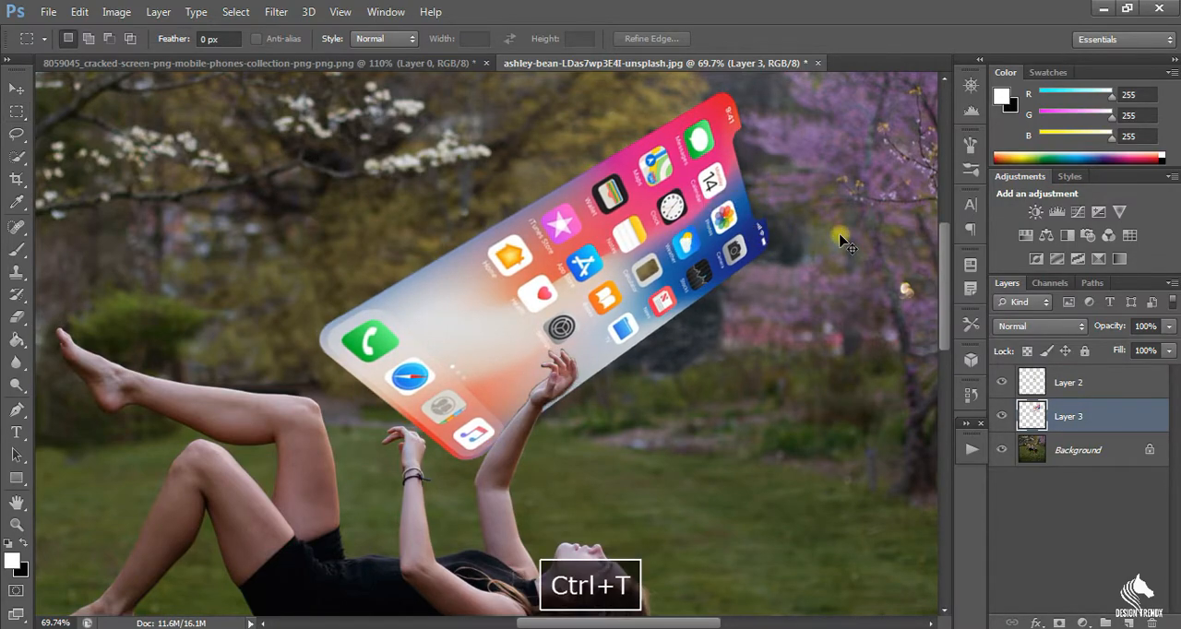
pyautogui.rightClick(595, 155)
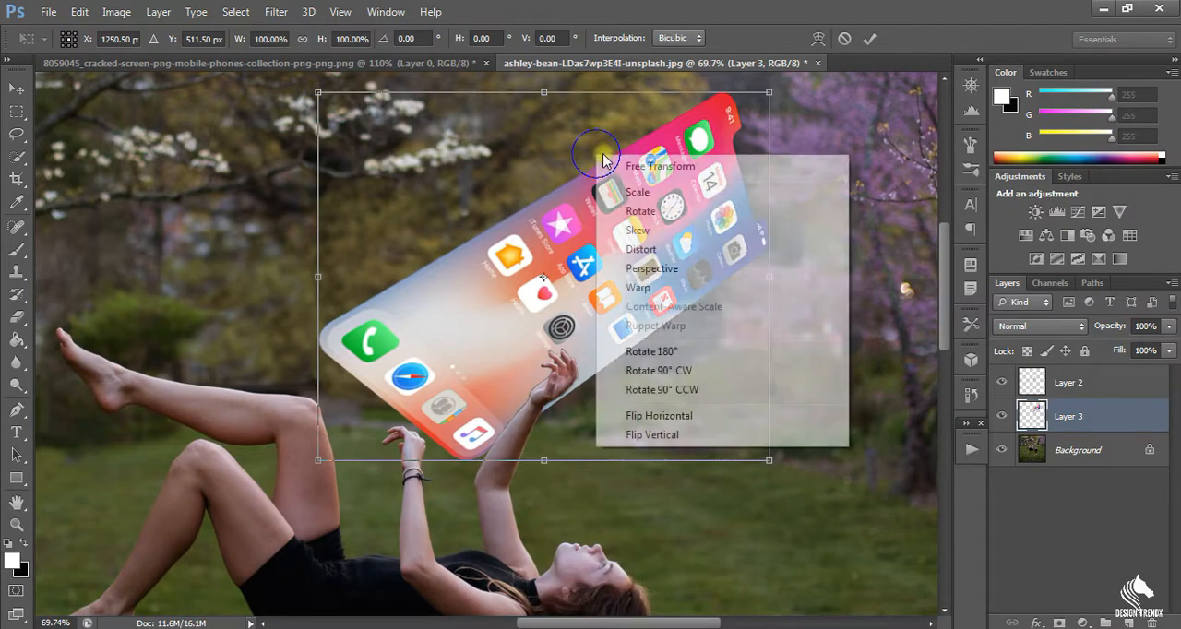
pyautogui.click(673, 279)
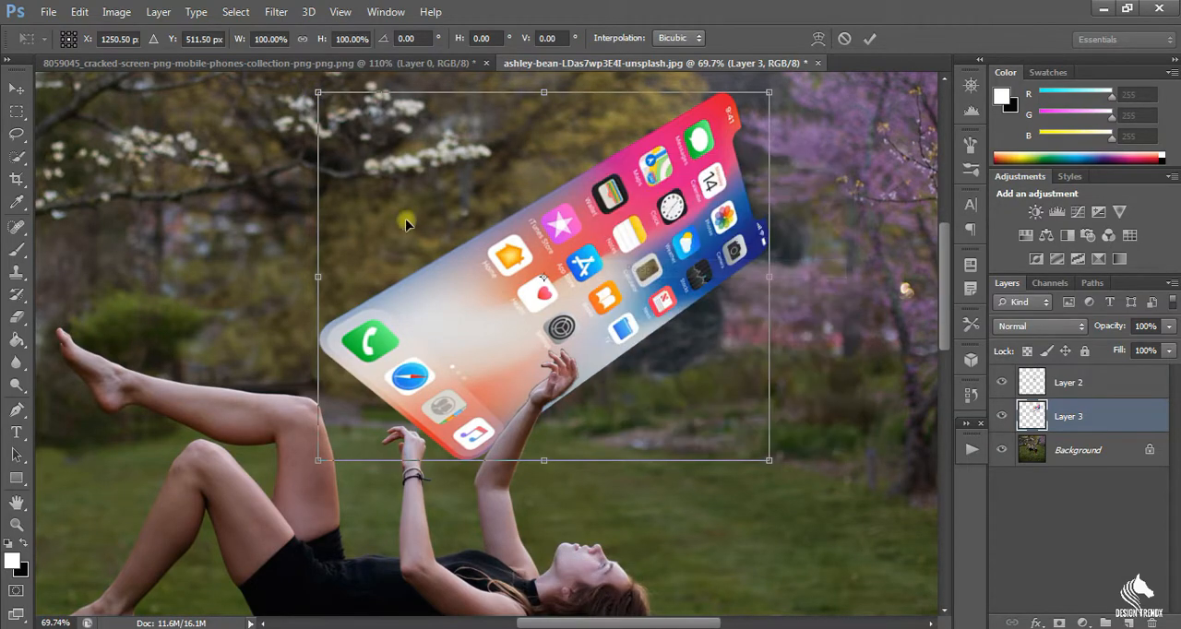
pyautogui.moveTo(320, 96); pyautogui.dragTo(357, 179)
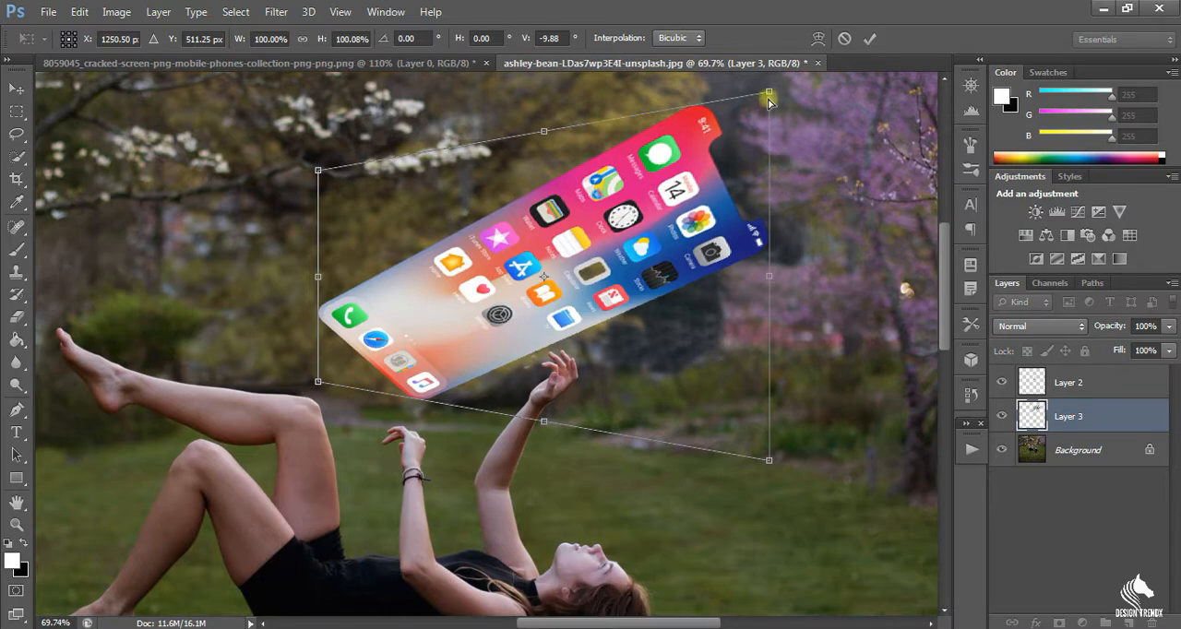
pyautogui.moveTo(770, 95); pyautogui.dragTo(766, 139)
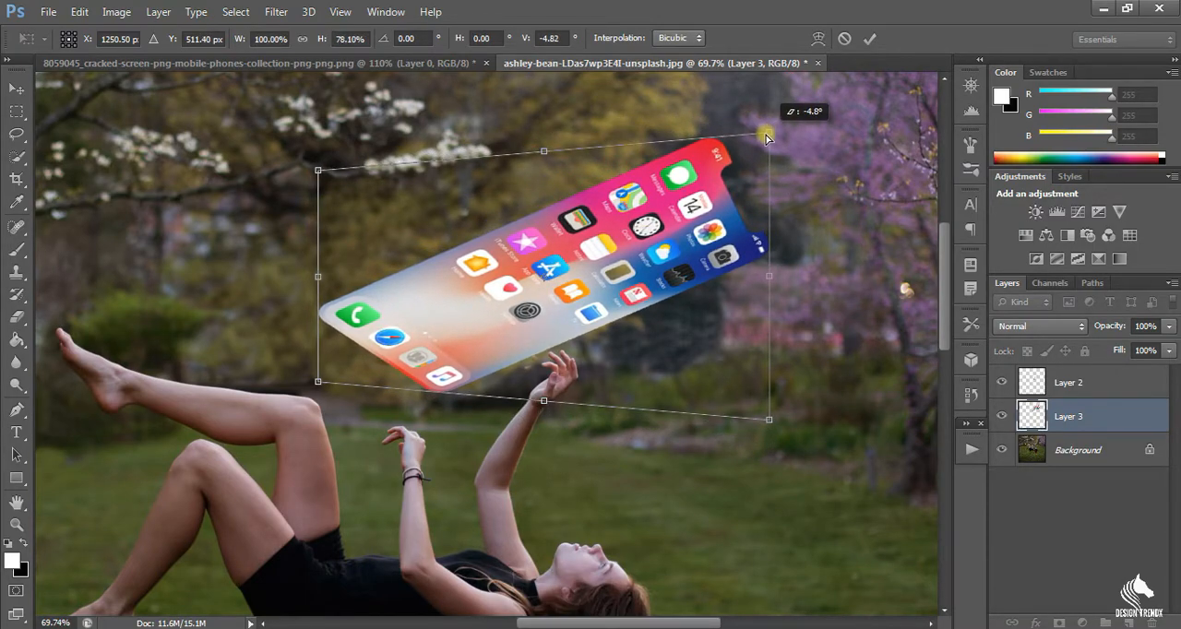
pyautogui.moveTo(635, 327); pyautogui.dragTo(652, 354)
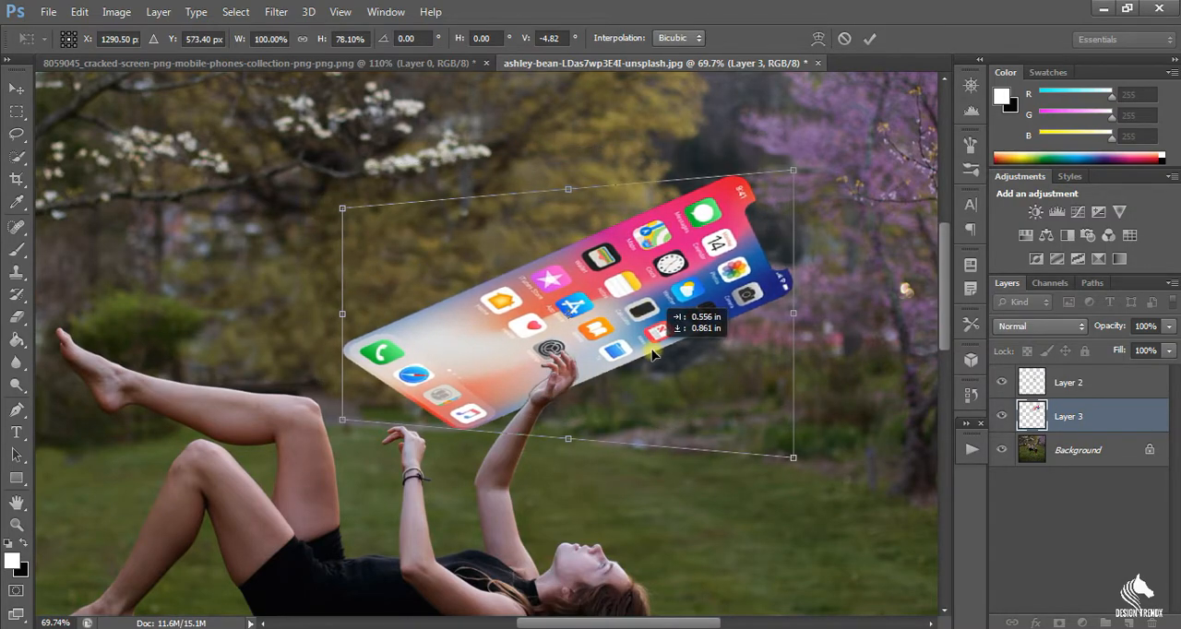
pyautogui.moveTo(652, 353); pyautogui.dragTo(652, 353)
pyautogui.press('Return')
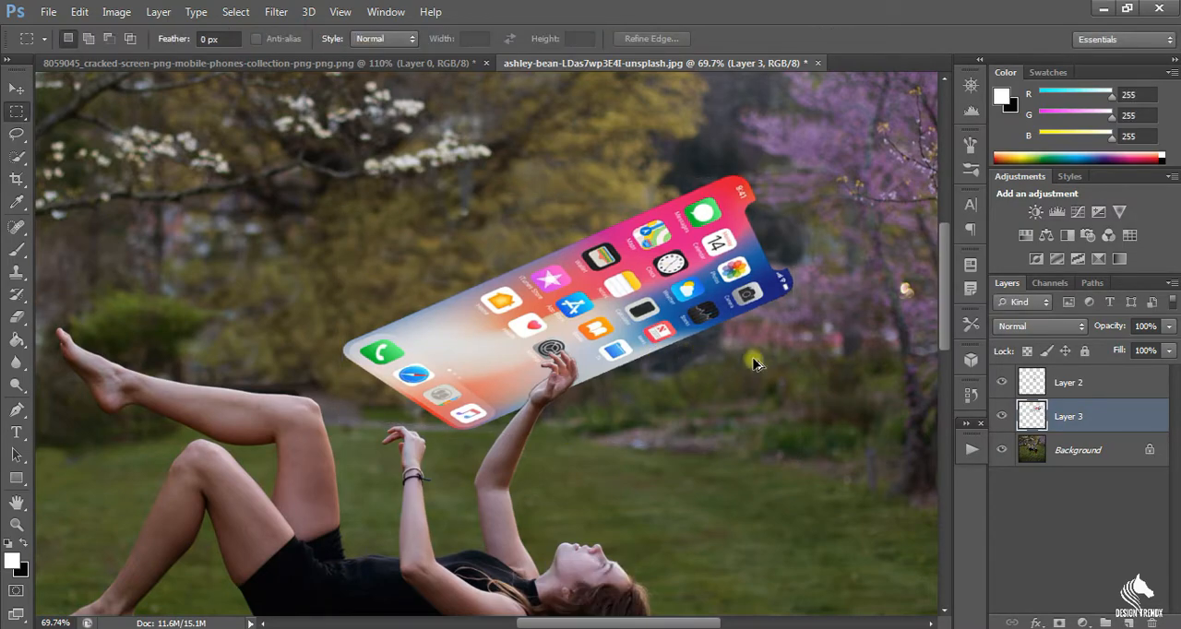
# Rename Layer 3, which holds the phone screen, to "screen".
pyautogui.scroll(-5, 752, 362)
pyautogui.scroll(2, 752, 363)
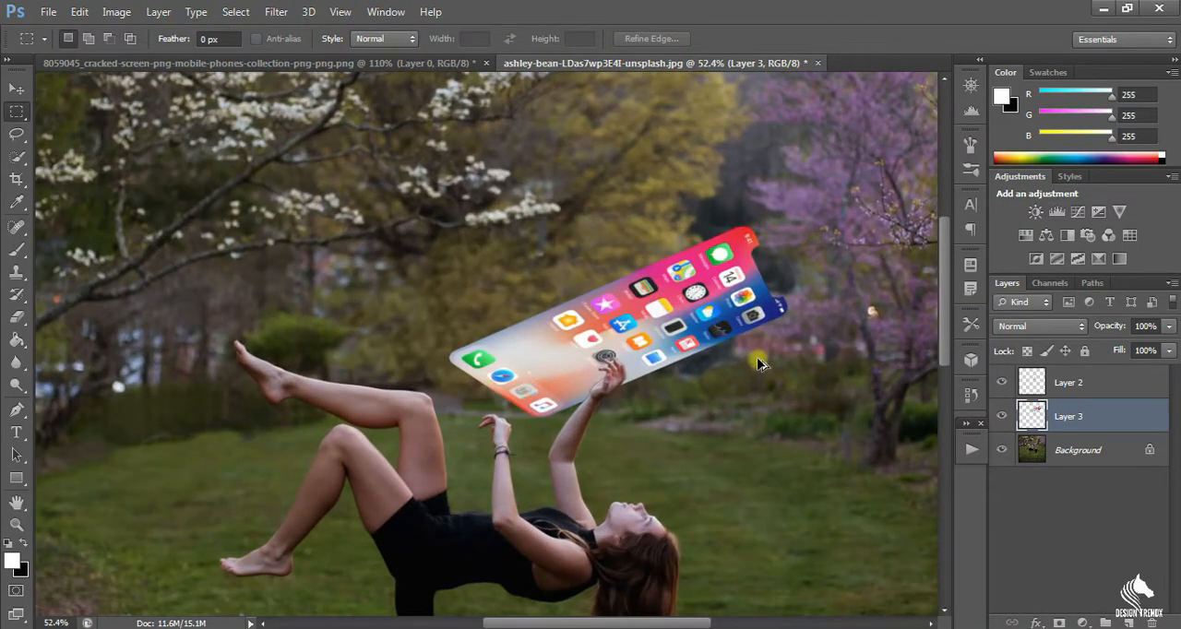
pyautogui.rightClick(1095, 416)
pyautogui.press('Escape')
pyautogui.click(1003, 416)
pyautogui.click(1004, 416)
pyautogui.rightClick(1091, 417)
pyautogui.click(1091, 417)
pyautogui.doubleClick(1065, 418)
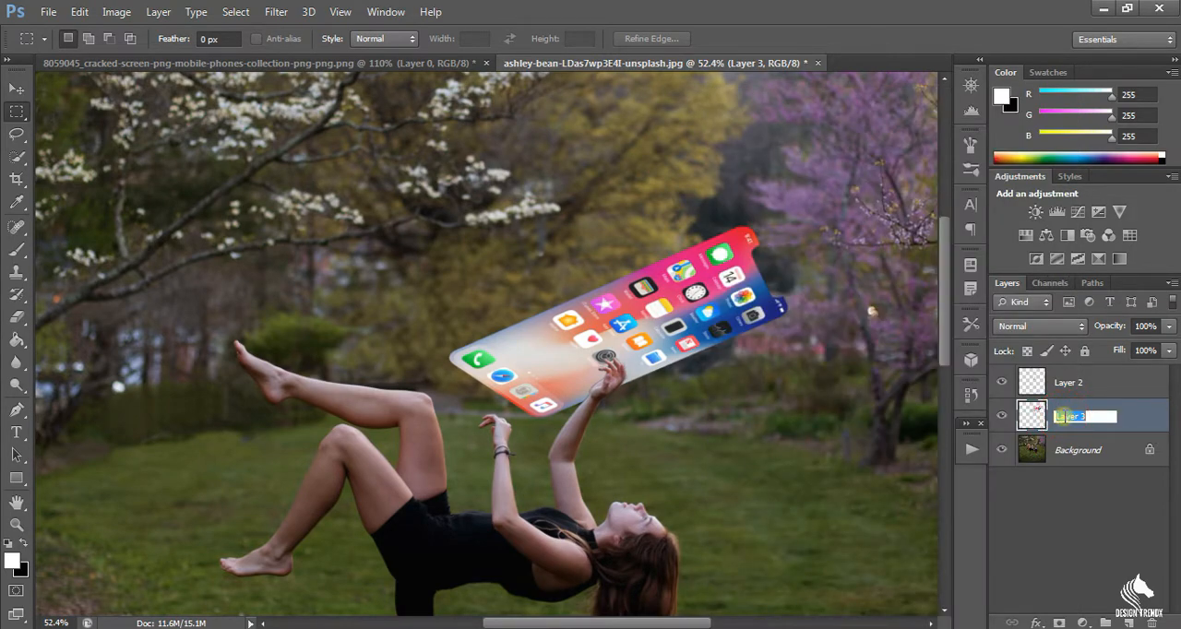
pyautogui.write('screen')
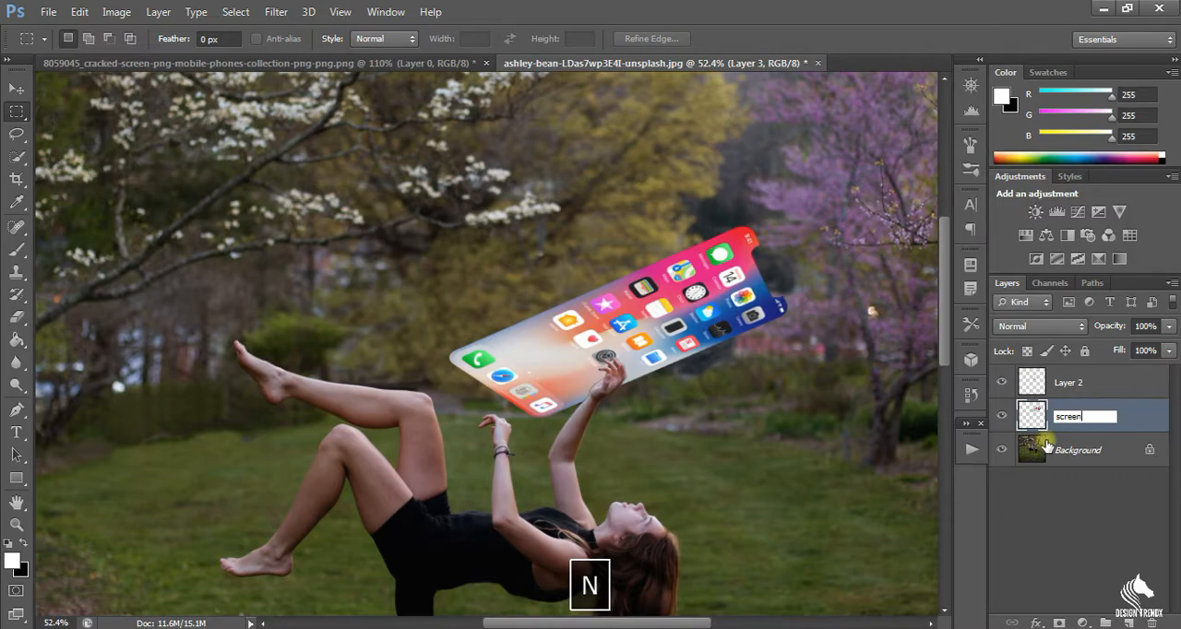
pyautogui.click(1059, 535)
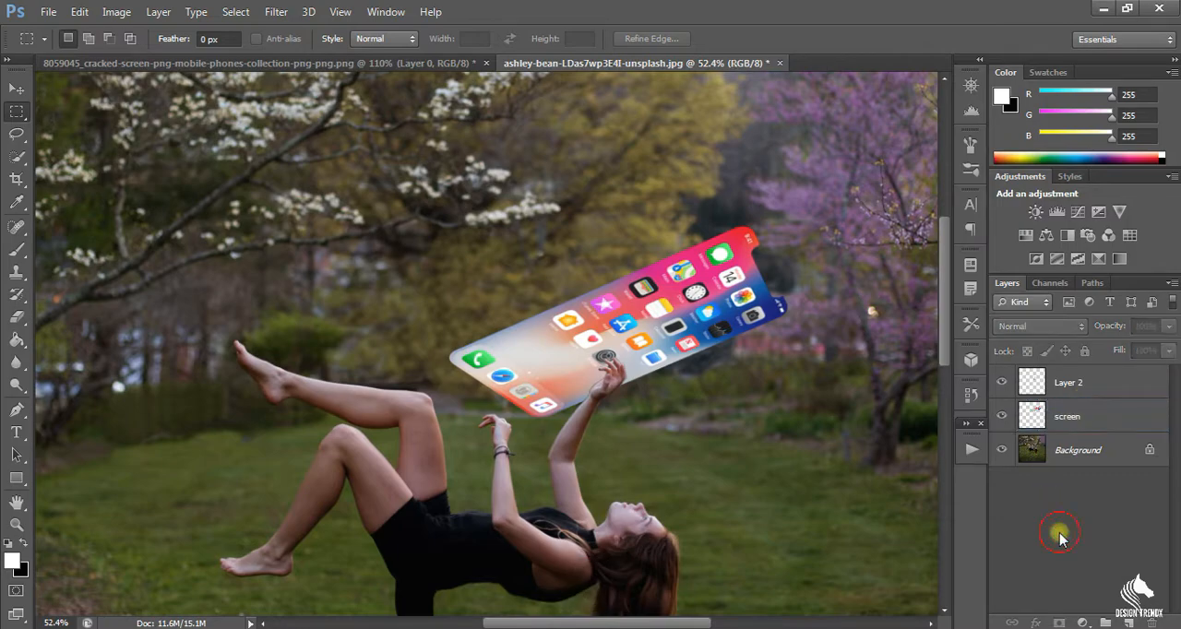
# Convert the screen layer to a smart object and put it in a new group.
pyautogui.click(1104, 421)
pyautogui.rightClick(1104, 422)
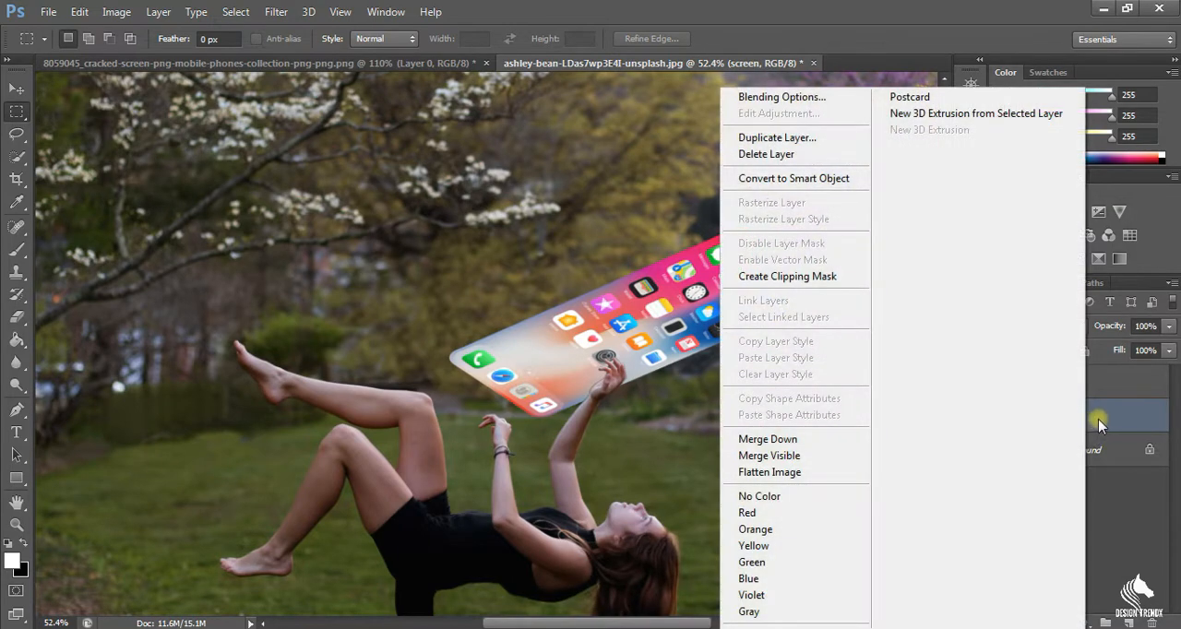
pyautogui.click(806, 178)
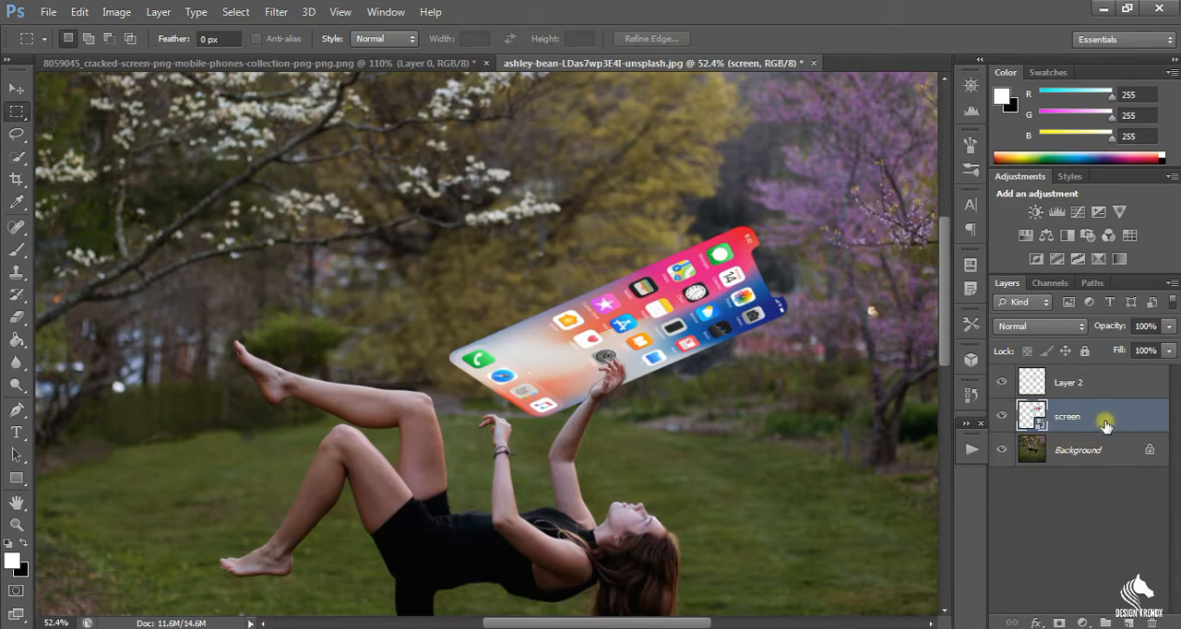
pyautogui.hotkey('ctrl', 'g')
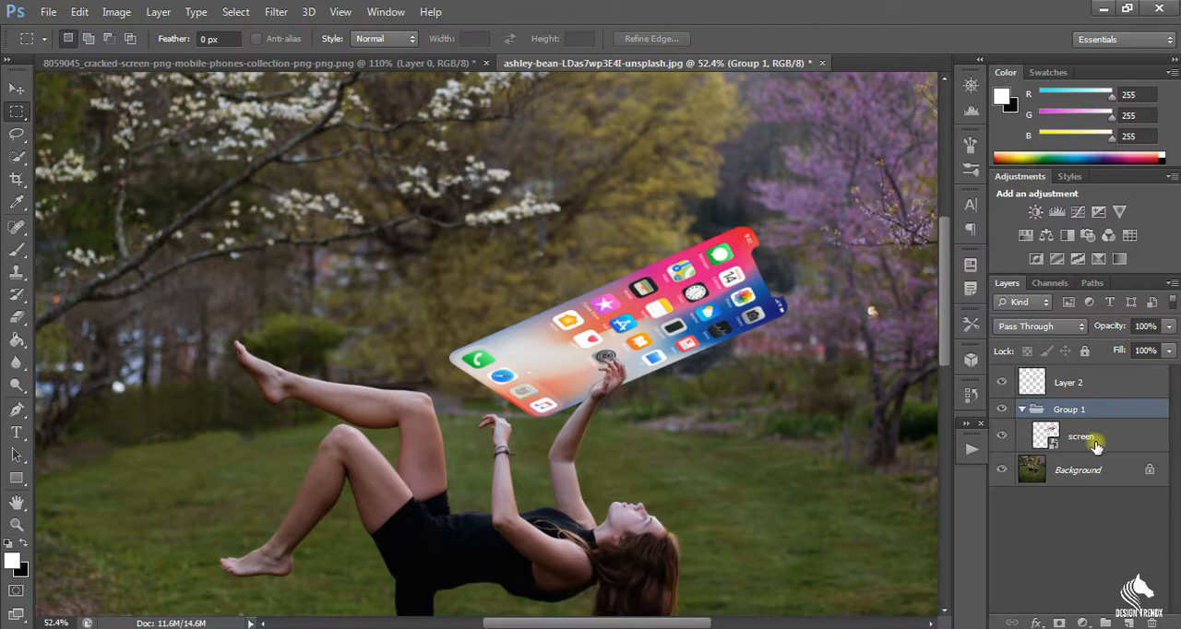
# Duplicate the screen layer inside the group, set the copy's blend mode to Screen, and compare the image with and without it.
pyautogui.click(1096, 444)
pyautogui.hotkey('ctrl', 'j')
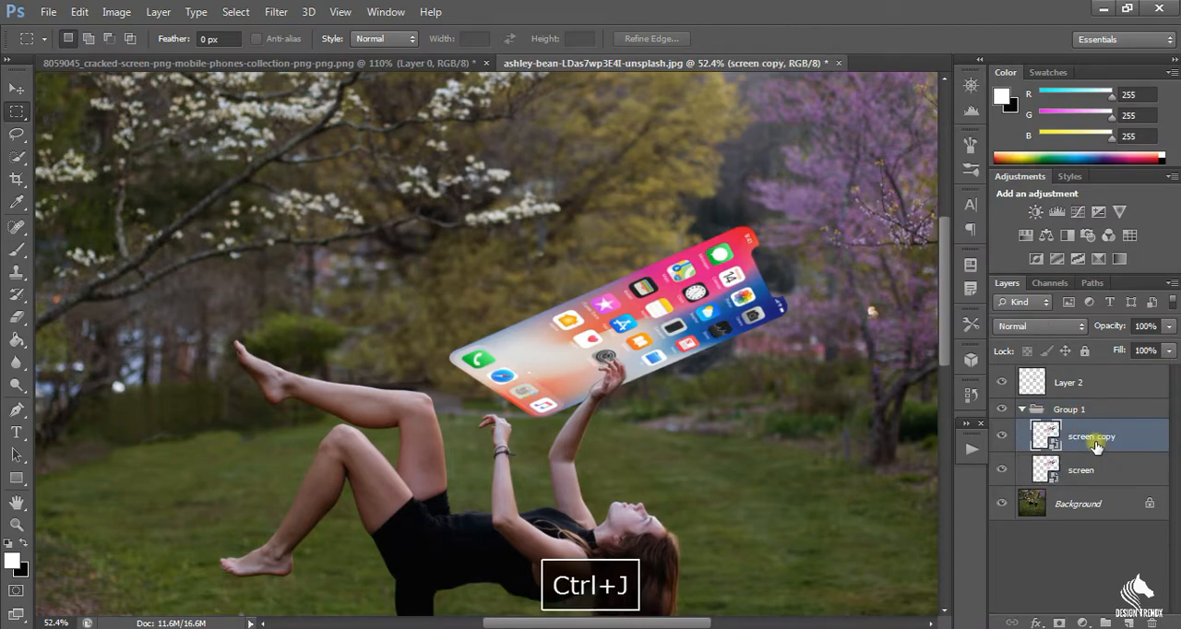
pyautogui.click(1058, 326)
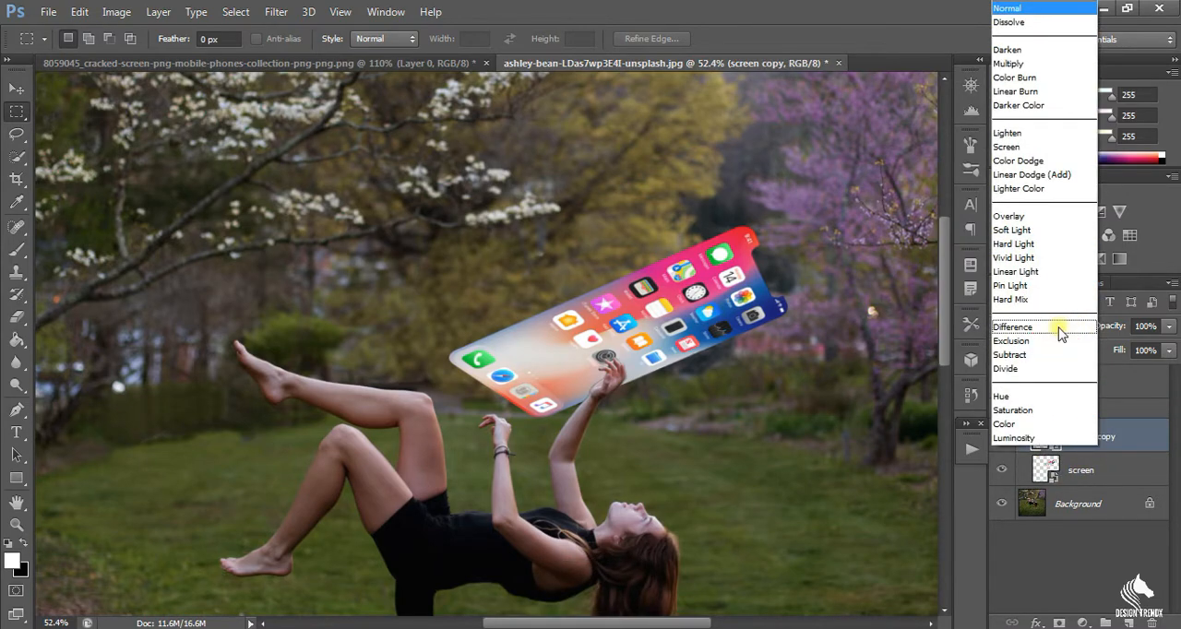
pyautogui.click(1052, 147)
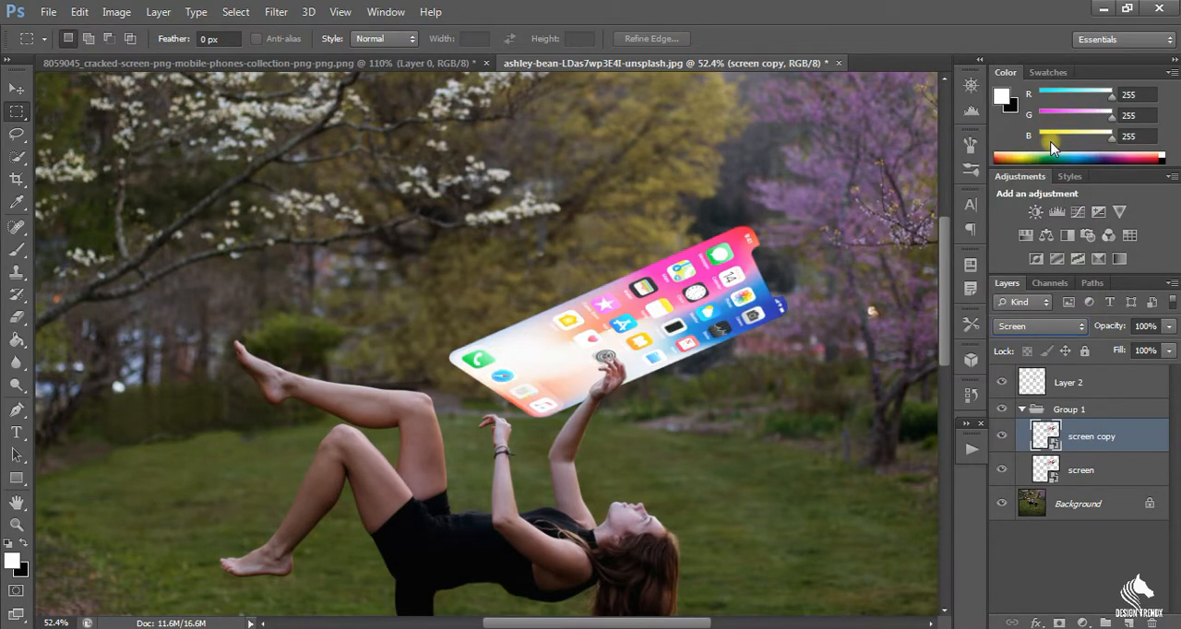
pyautogui.click(1004, 436)
pyautogui.click(1004, 435)
pyautogui.click(1004, 435)
pyautogui.click(1004, 435)
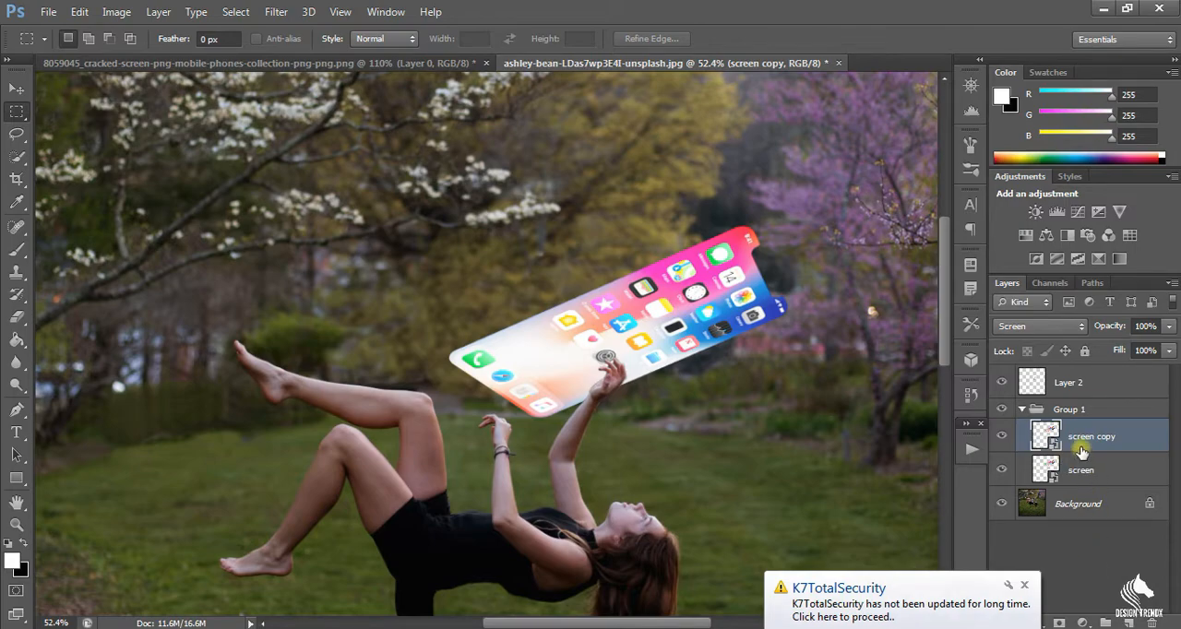
# Apply a Gaussian Blur with a 5-pixel radius to the duplicated screen layer.
pyautogui.click(270, 12)
pyautogui.moveTo(338, 186)
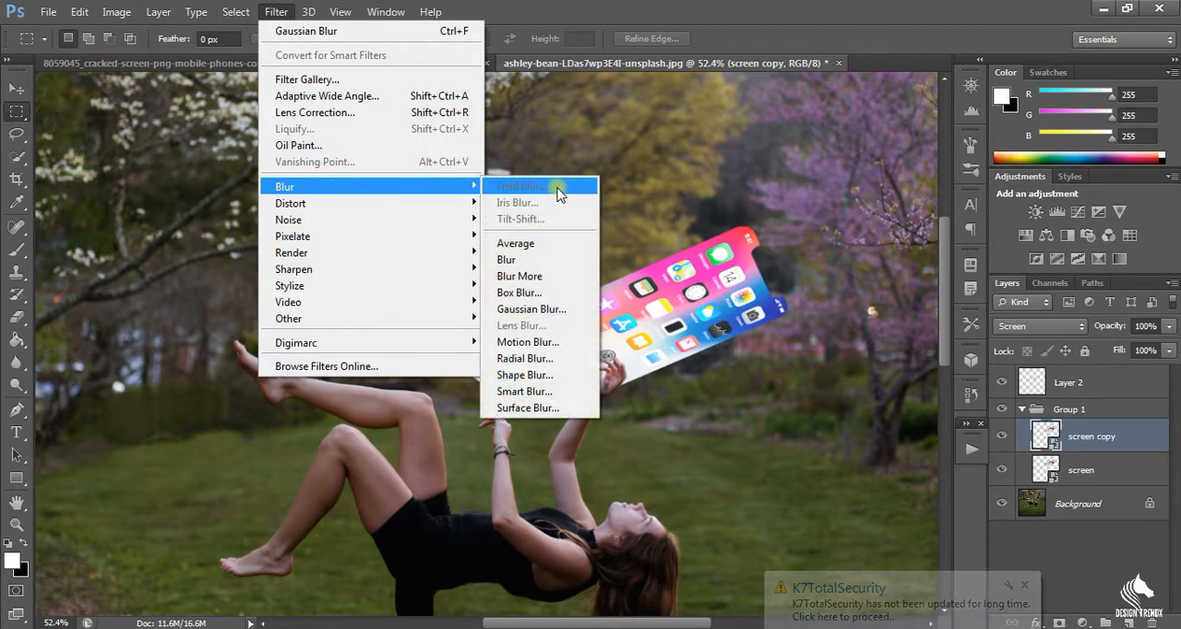
pyautogui.click(535, 309)
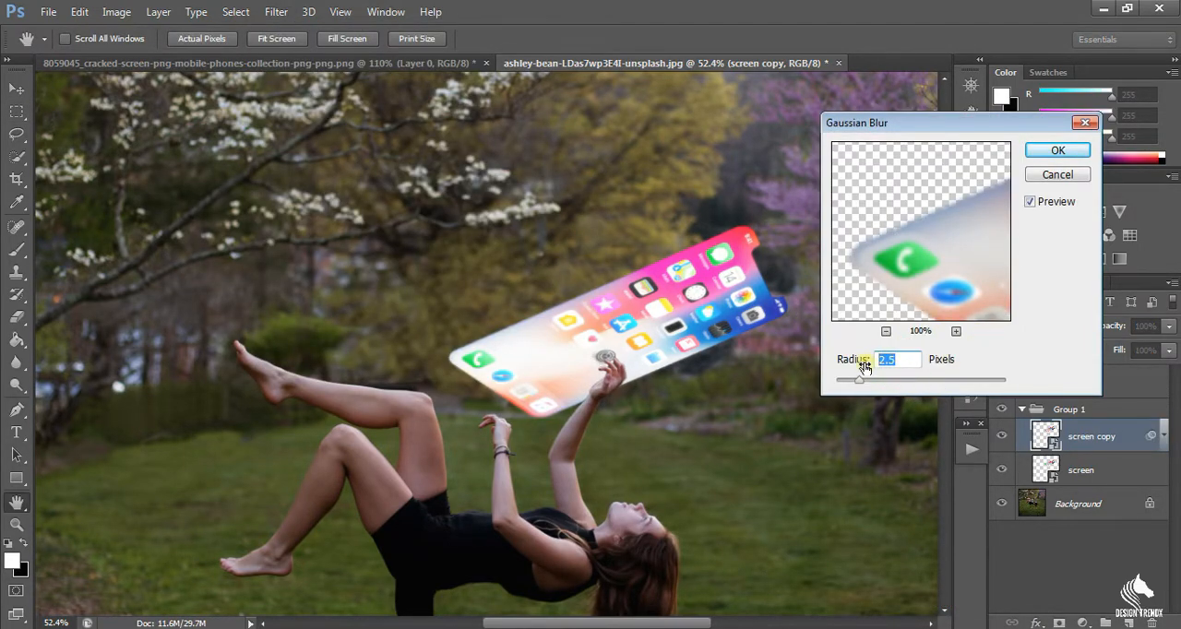
pyautogui.write('5')
pyautogui.click(1062, 152)
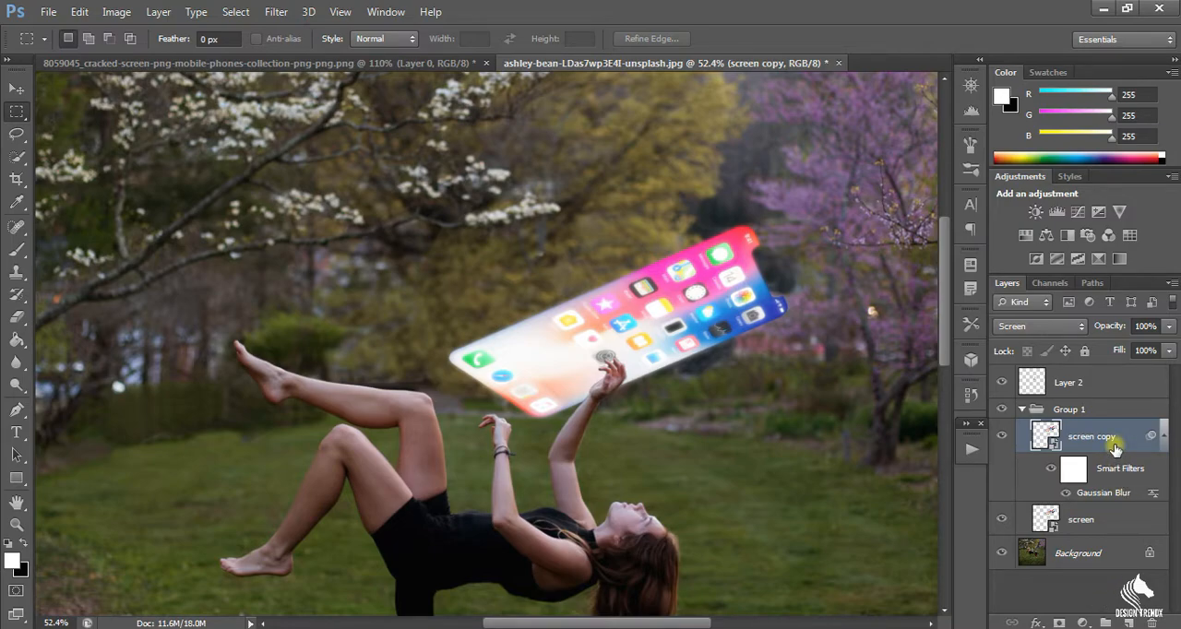
# Duplicate the blurred screen layer and set the new copy's Gaussian Blur radius to 150 pixels.
pyautogui.hotkey('ctrl', 'j')
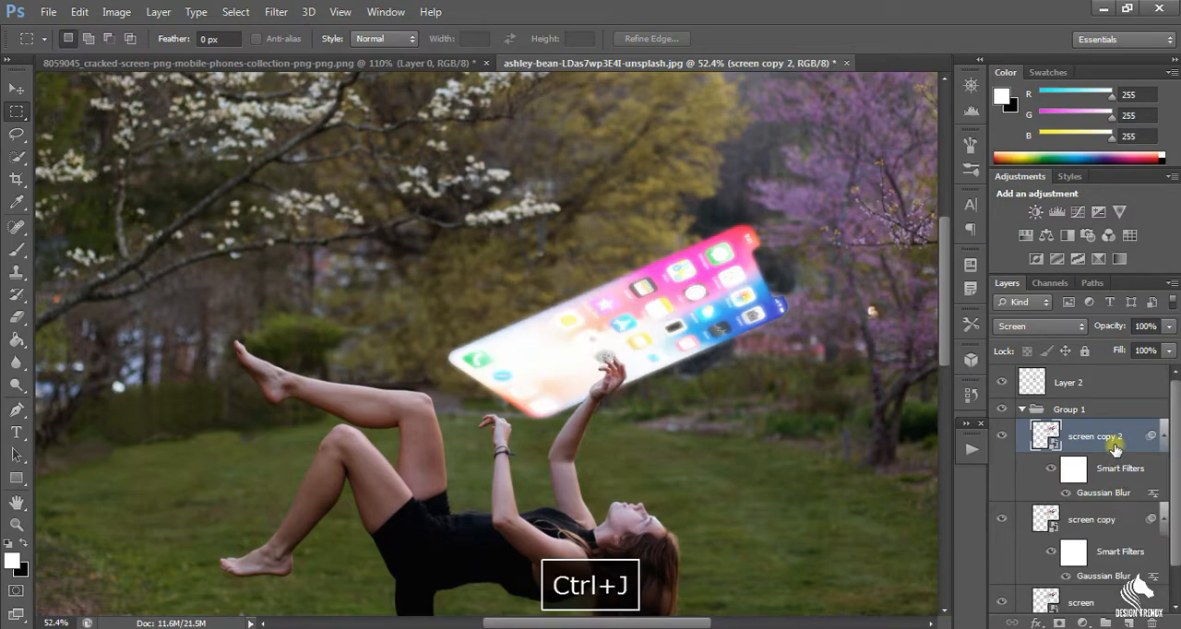
pyautogui.doubleClick(1106, 495)
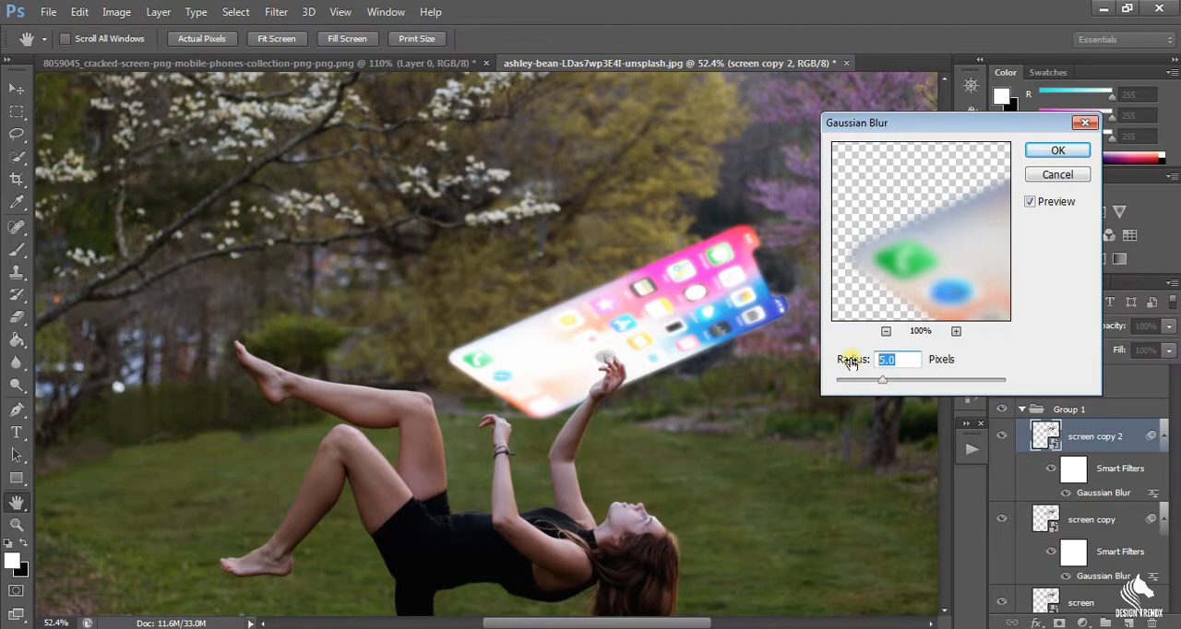
pyautogui.write('150')
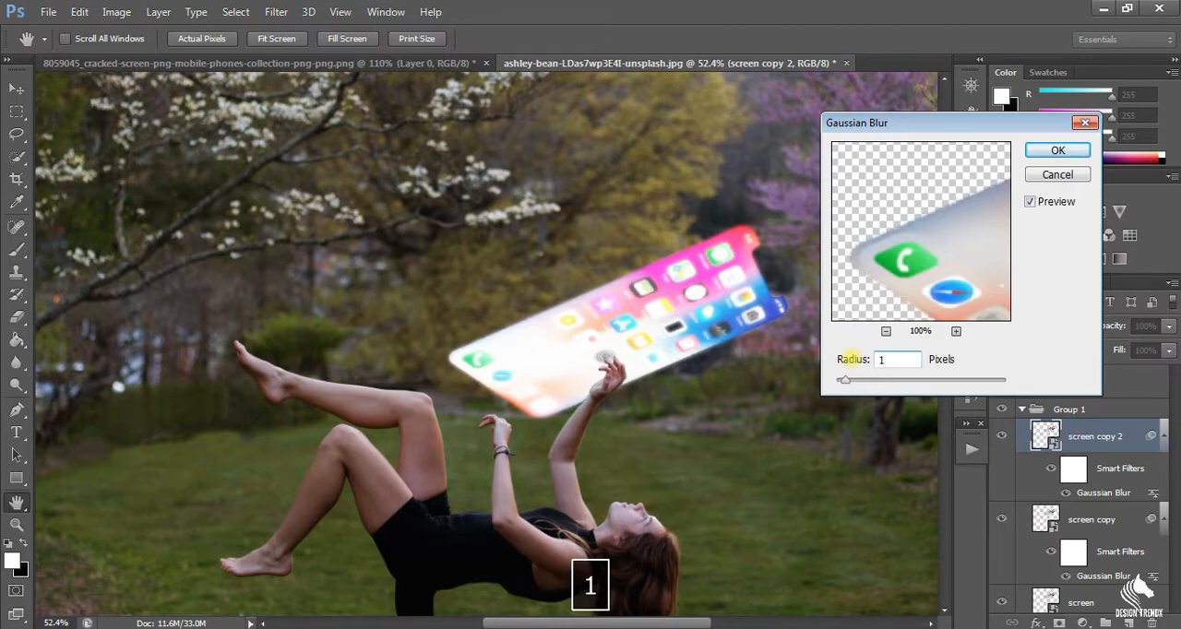
pyautogui.click(1058, 150)
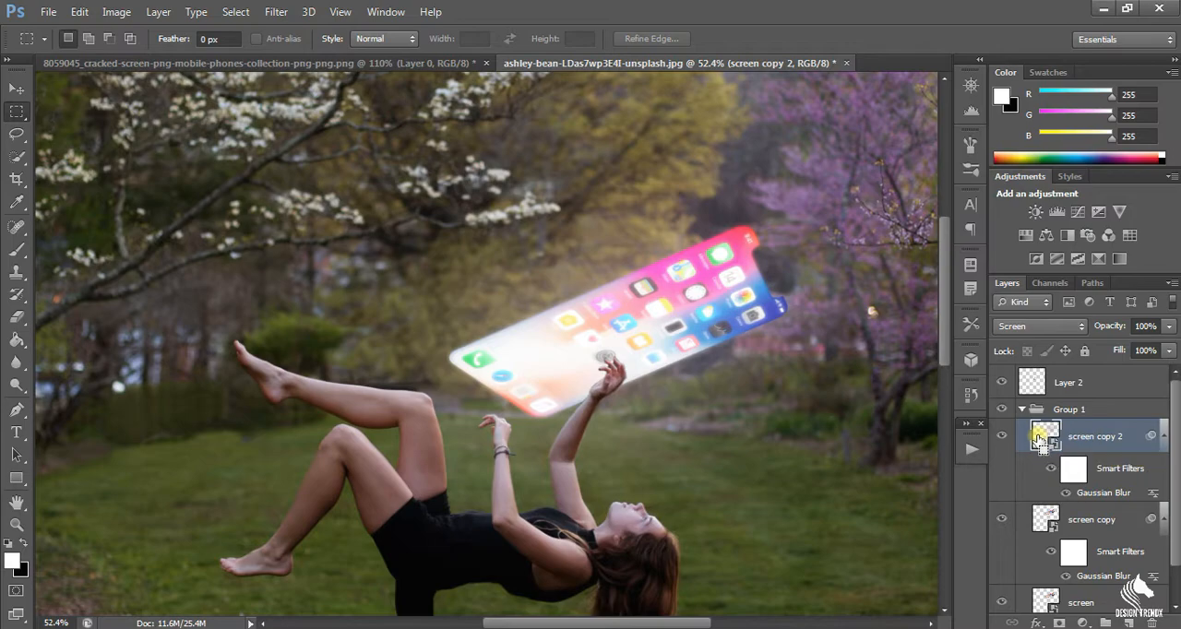
# Duplicate the 150-pixel blurred layer to strengthen the glow, and compare the image with and without the new copy.
pyautogui.hotkey('ctrl', 'j')
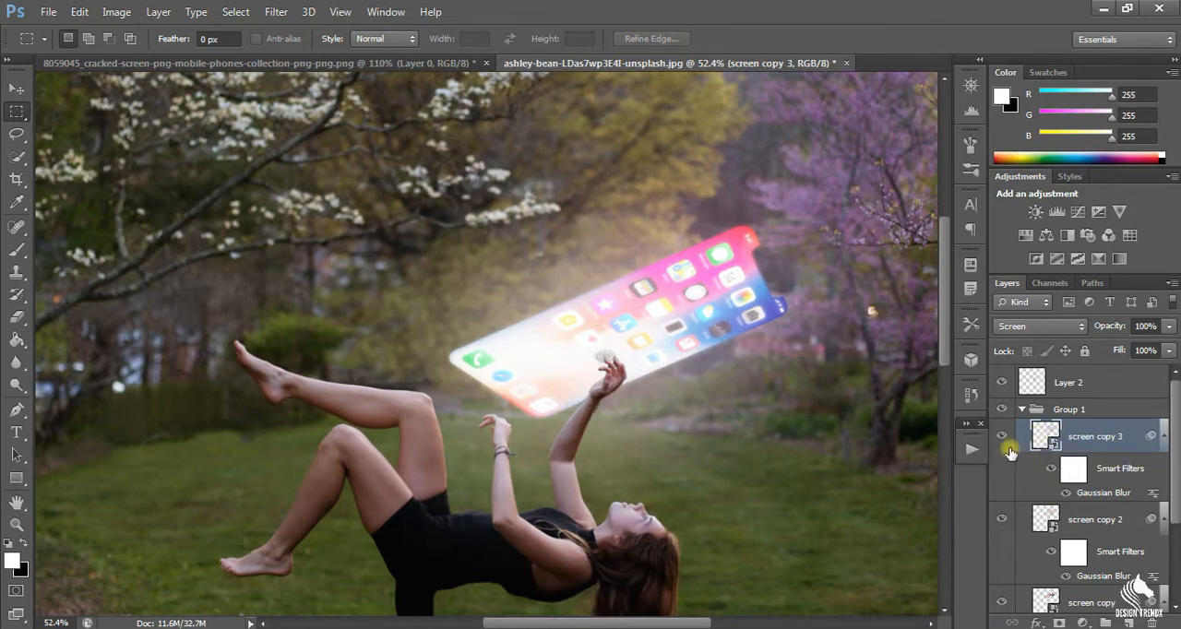
pyautogui.click(1003, 435)
pyautogui.click(1004, 437)
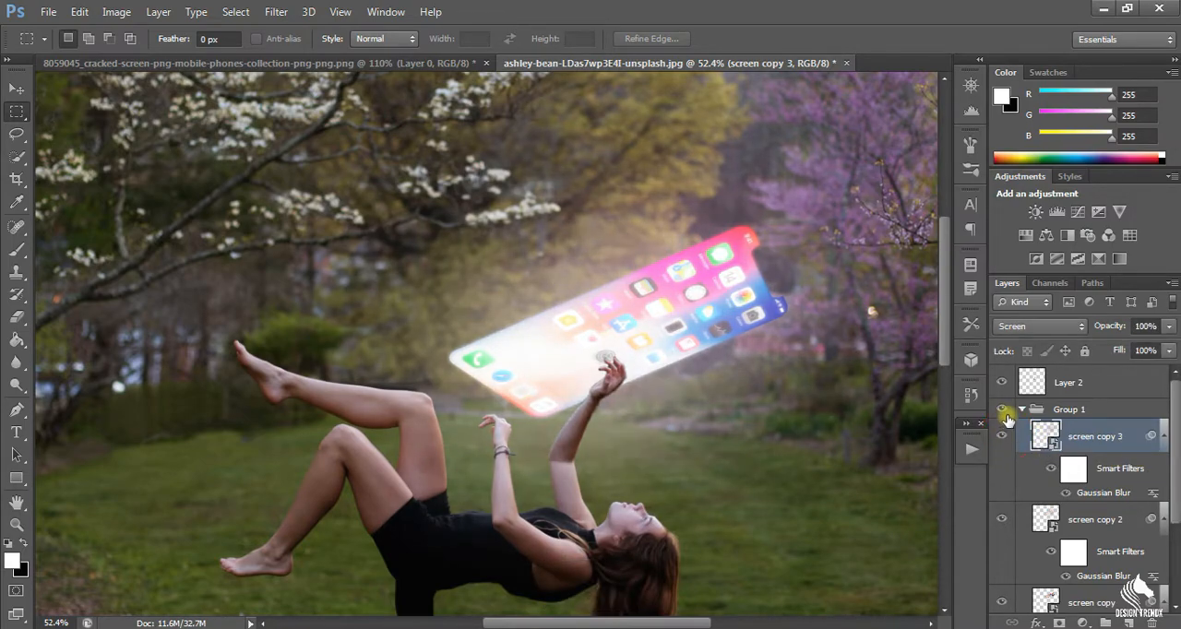
# Compare the image with and without Group 1's screen and glow, and leave the group collapsed.
pyautogui.click(1012, 410)
pyautogui.click(1004, 410)
pyautogui.click(1005, 409)
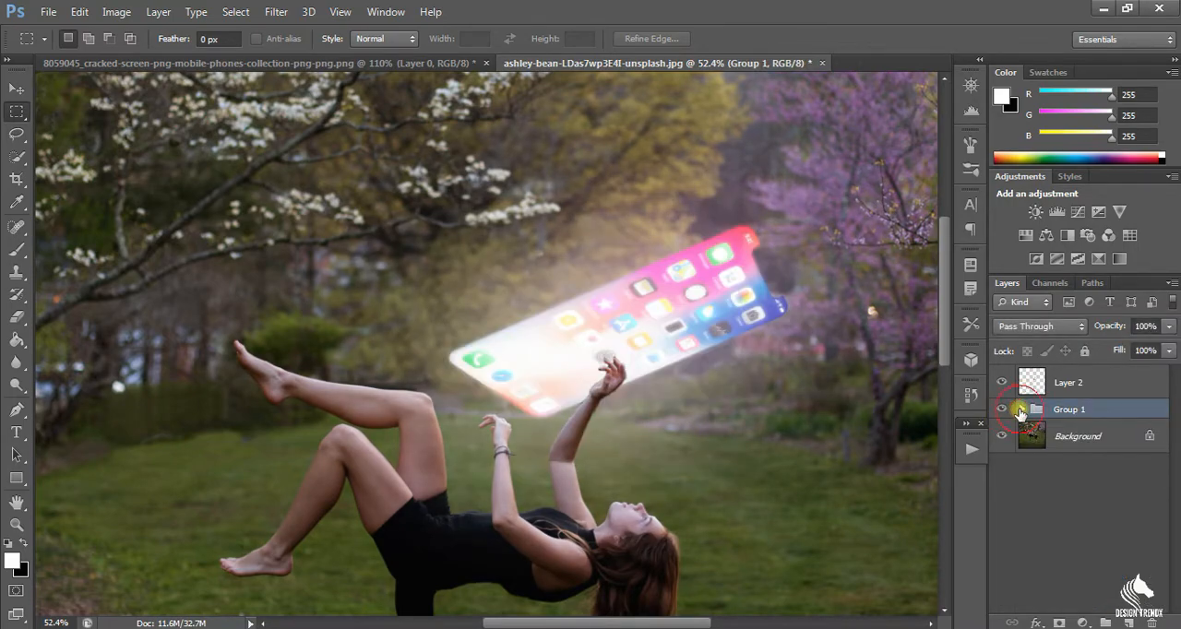
pyautogui.click(1019, 411)
pyautogui.click(1019, 410)
# Duplicate the Background layer and convert the copy to a smart object.
pyautogui.click(1059, 443)
pyautogui.hotkey('ctrl', 'j')
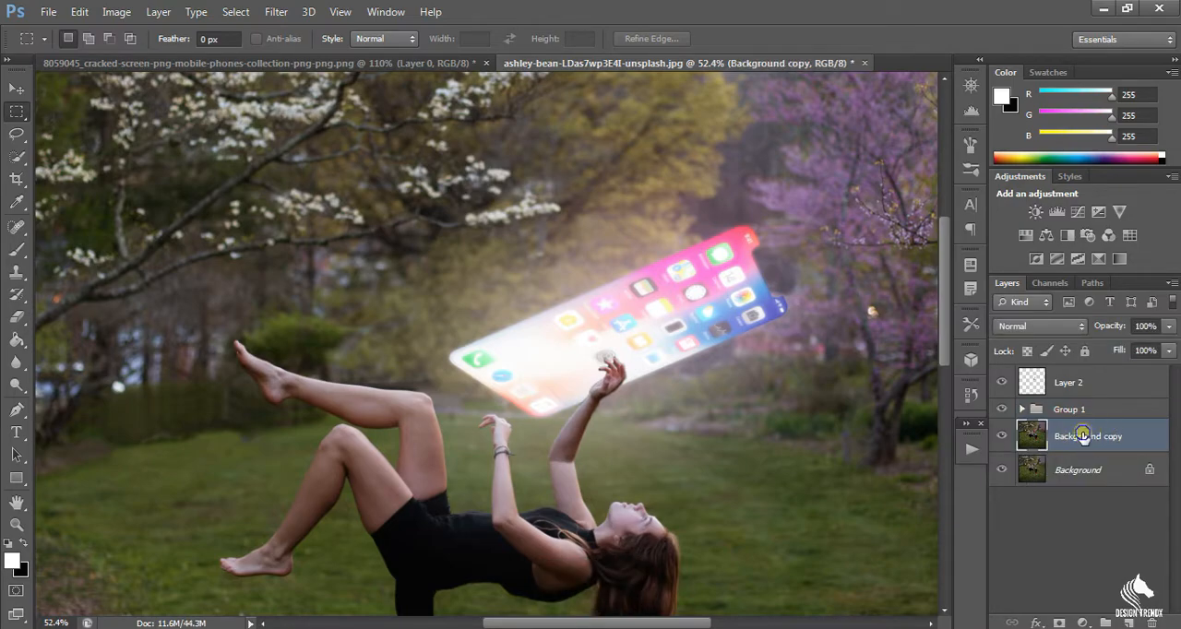
pyautogui.rightClick(1057, 439)
pyautogui.click(832, 180)
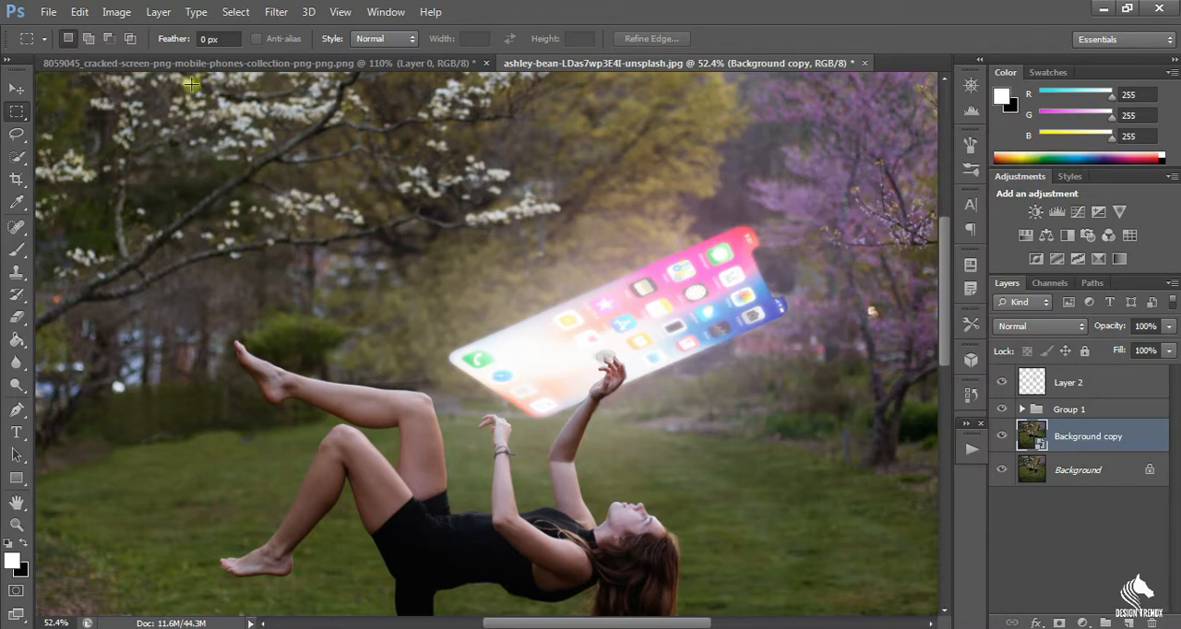
# Start the Lighting Effects render filter on the Background copy layer.
pyautogui.click(274, 13)
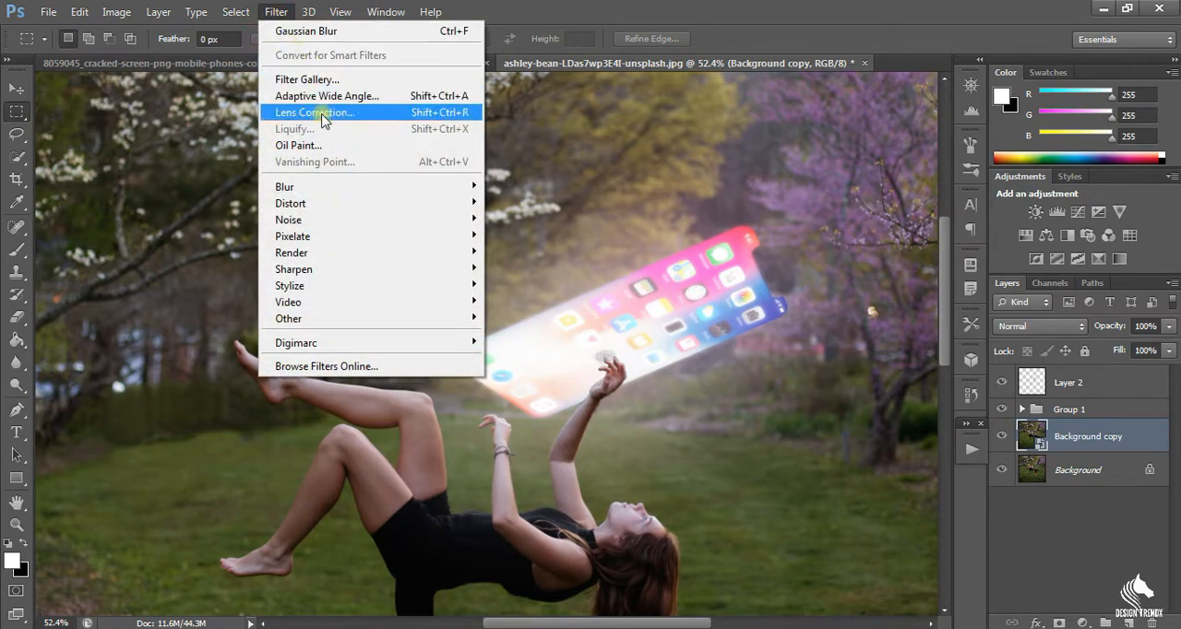
pyautogui.moveTo(368, 218)
pyautogui.moveTo(364, 252)
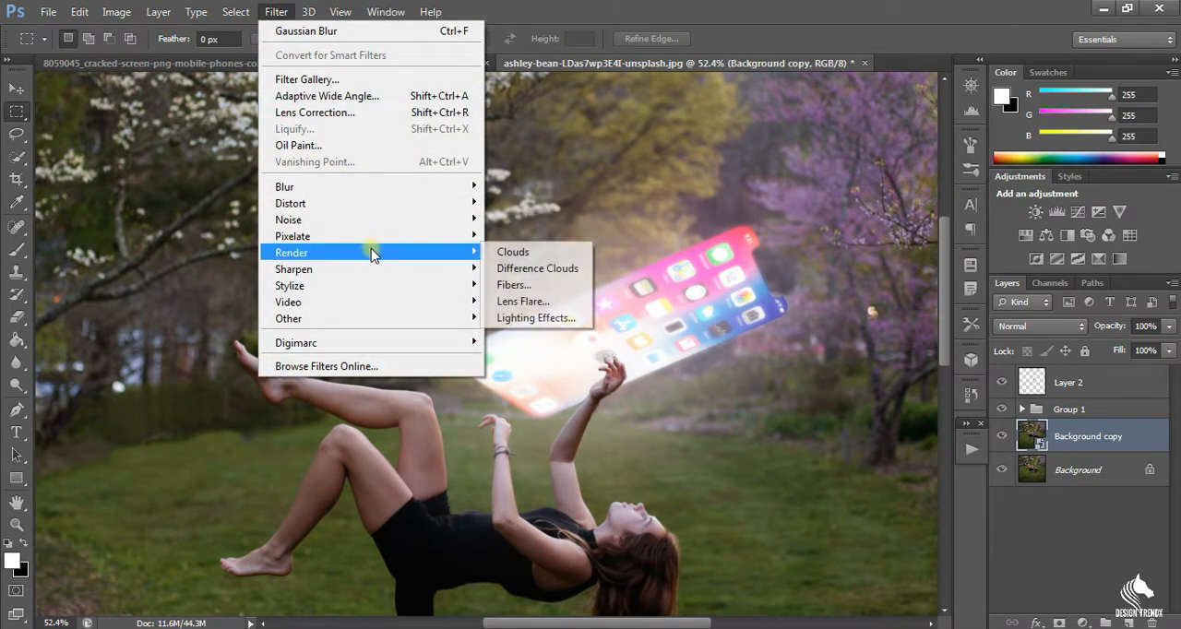
pyautogui.click(535, 318)
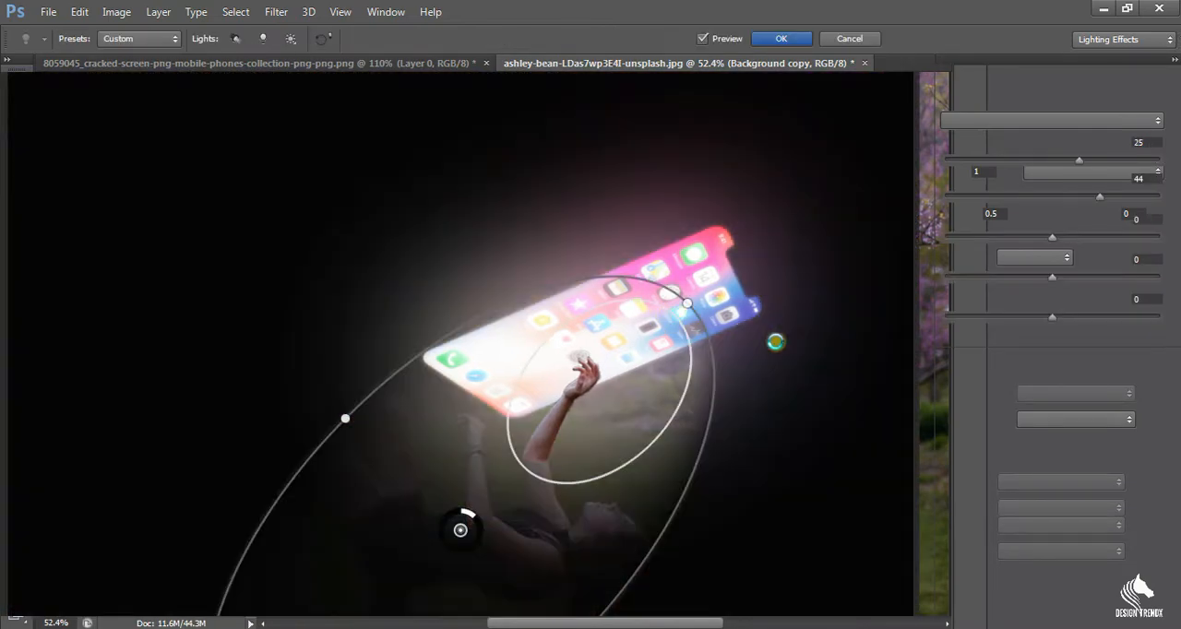
# Try the spot light over the woman's head, chest and raised arms.
pyautogui.moveTo(622, 413); pyautogui.dragTo(625, 541)
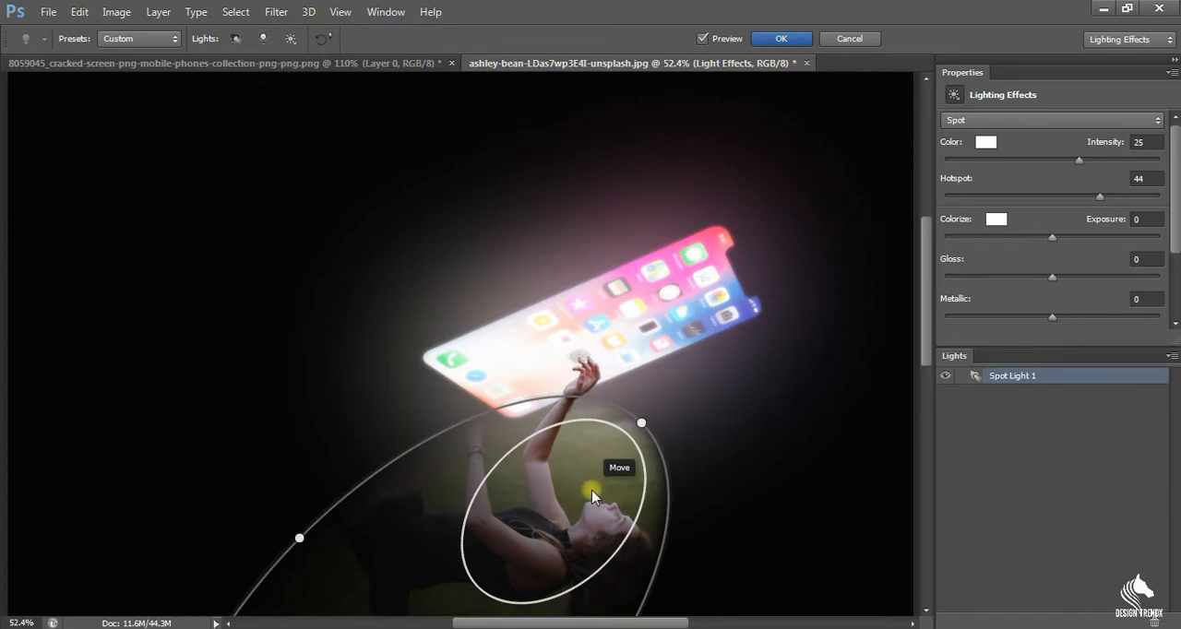
pyautogui.moveTo(591, 496); pyautogui.dragTo(606, 496)
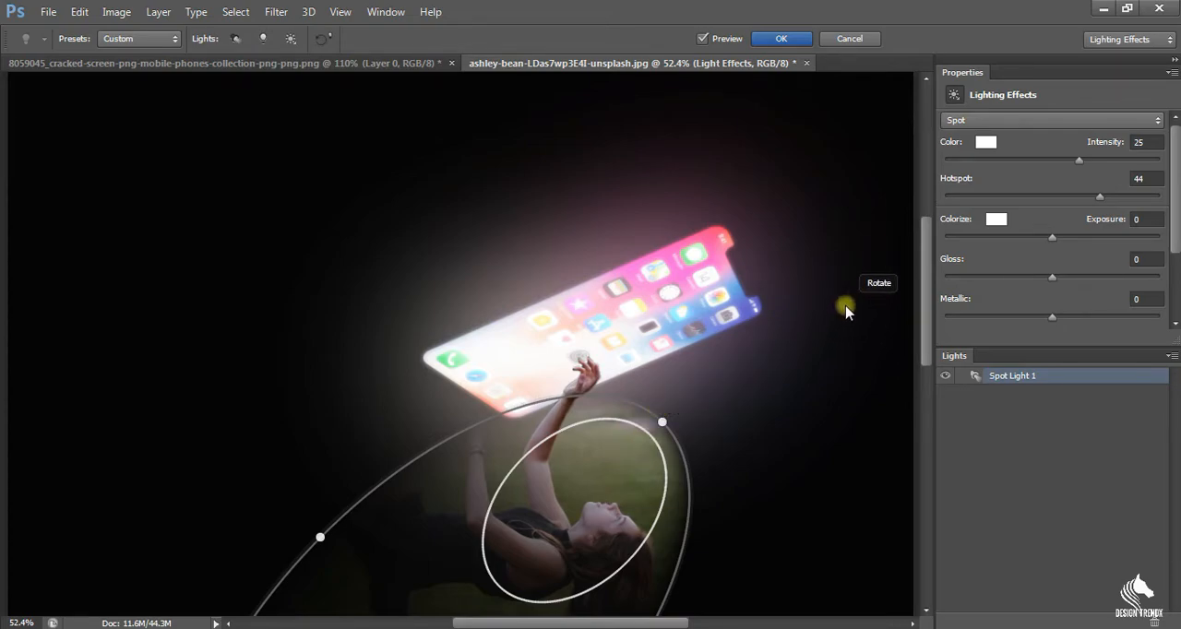
# Switch the lighting to the Flashlight preset.
pyautogui.scroll(-4, 849, 316)
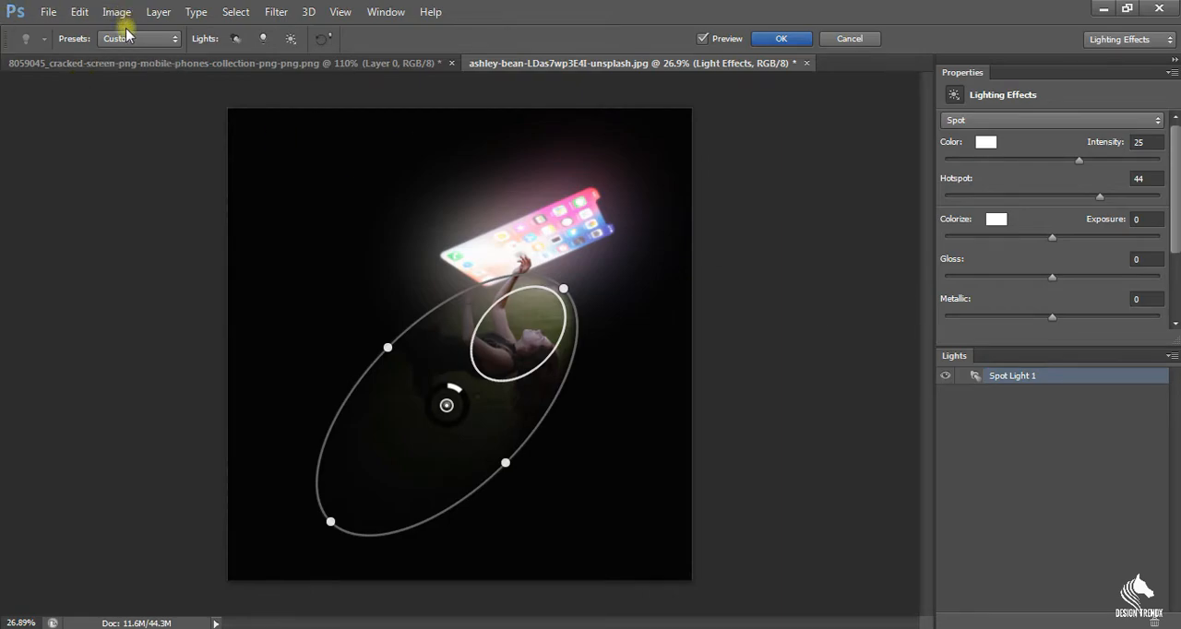
pyautogui.click(134, 40)
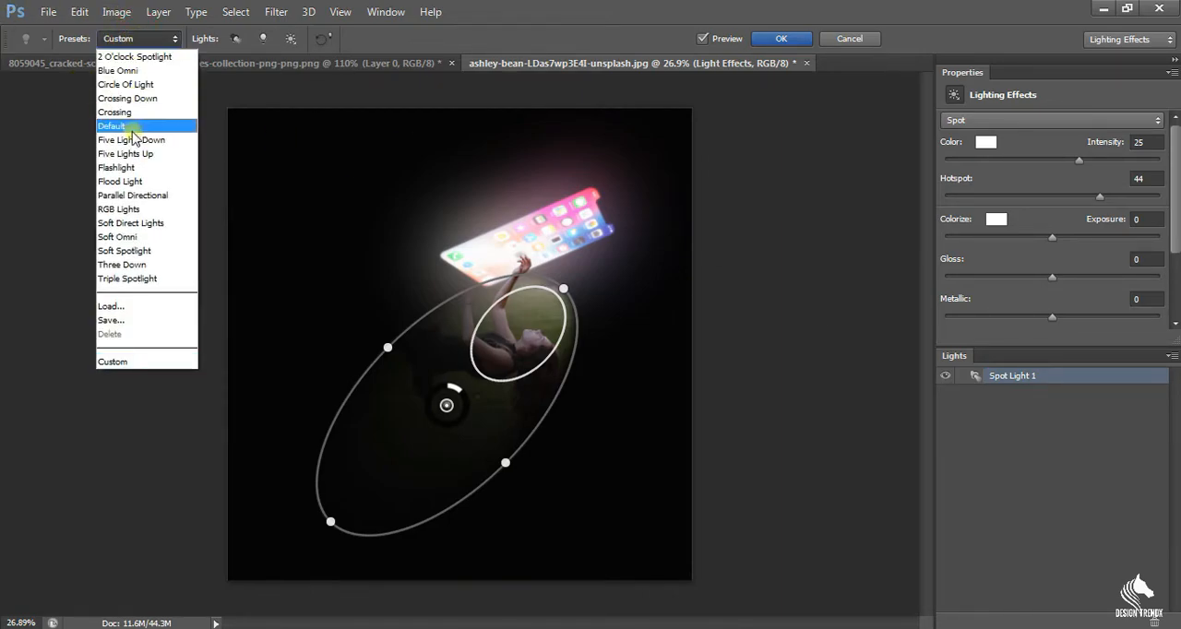
pyautogui.click(130, 167)
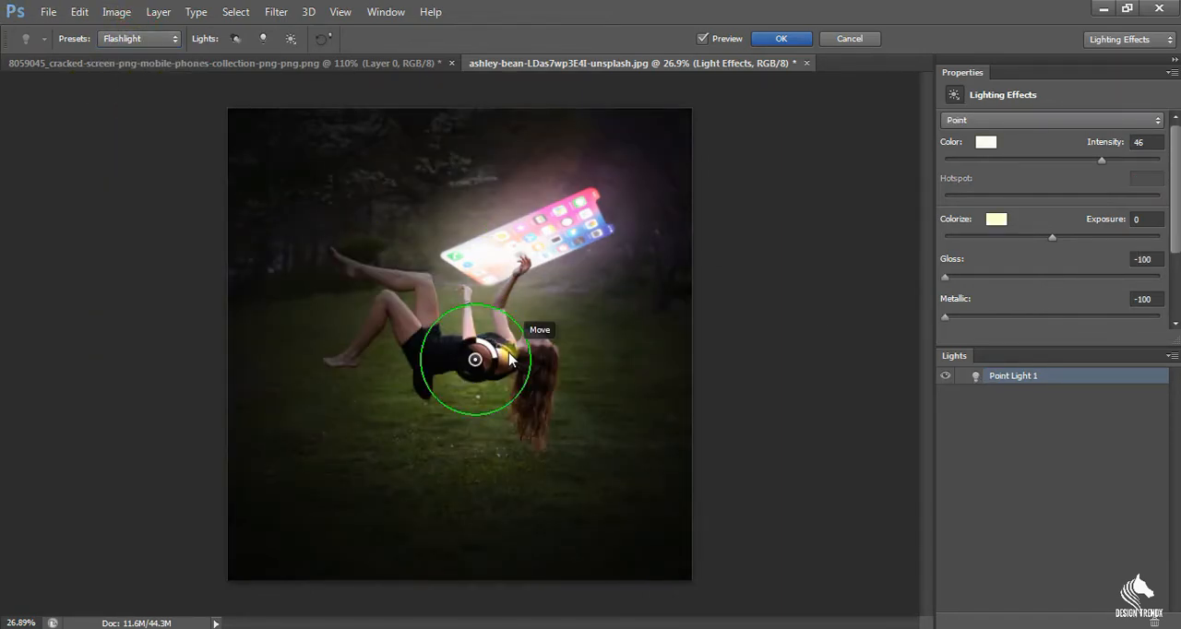
# Position the point light over the woman's shoulders and face, just below the phone screen, and set its intensity to 40.
pyautogui.moveTo(506, 345); pyautogui.dragTo(550, 349)
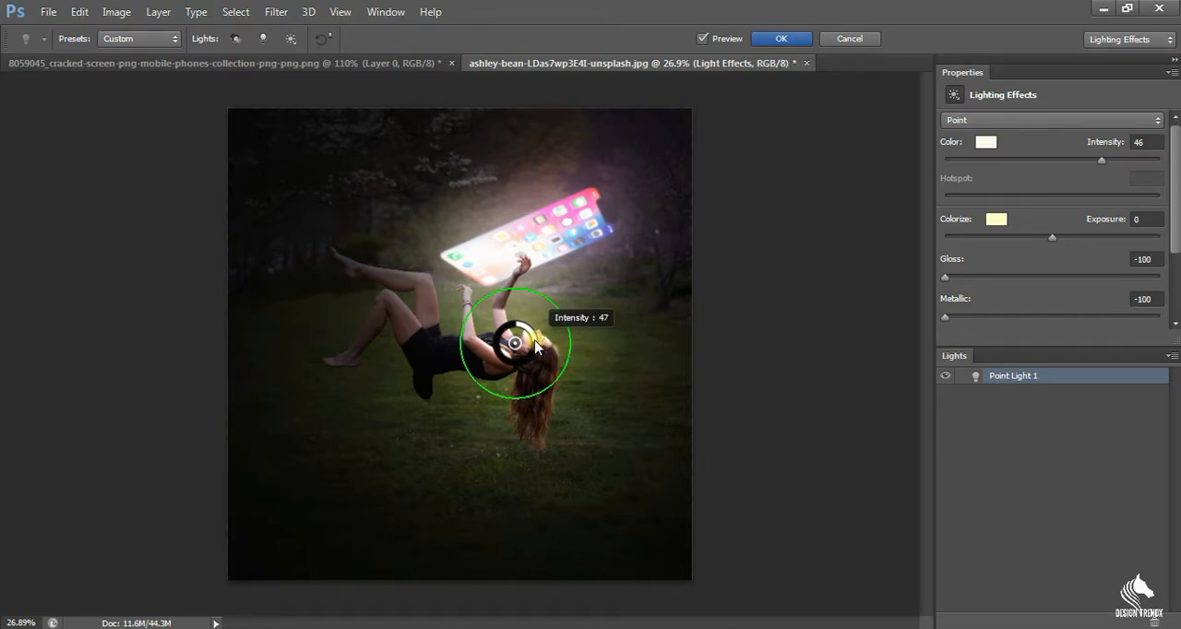
pyautogui.moveTo(535, 342)
pyautogui.mouseDown()
pyautogui.moveTo(528, 357)
pyautogui.moveTo(530, 336)
pyautogui.moveTo(526, 345)
pyautogui.moveTo(545, 338)
pyautogui.moveTo(542, 355)
pyautogui.moveTo(540, 341)
pyautogui.moveTo(555, 337)
pyautogui.mouseUp()
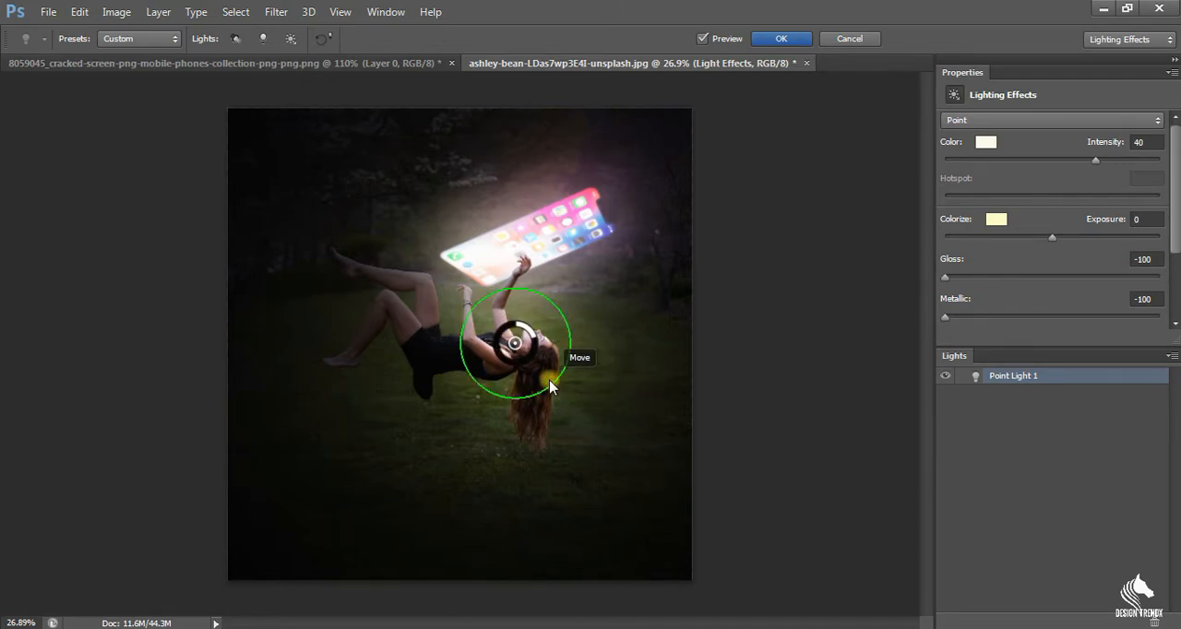
pyautogui.moveTo(550, 386)
pyautogui.mouseDown()
pyautogui.moveTo(561, 372)
pyautogui.moveTo(546, 379)
pyautogui.mouseUp()
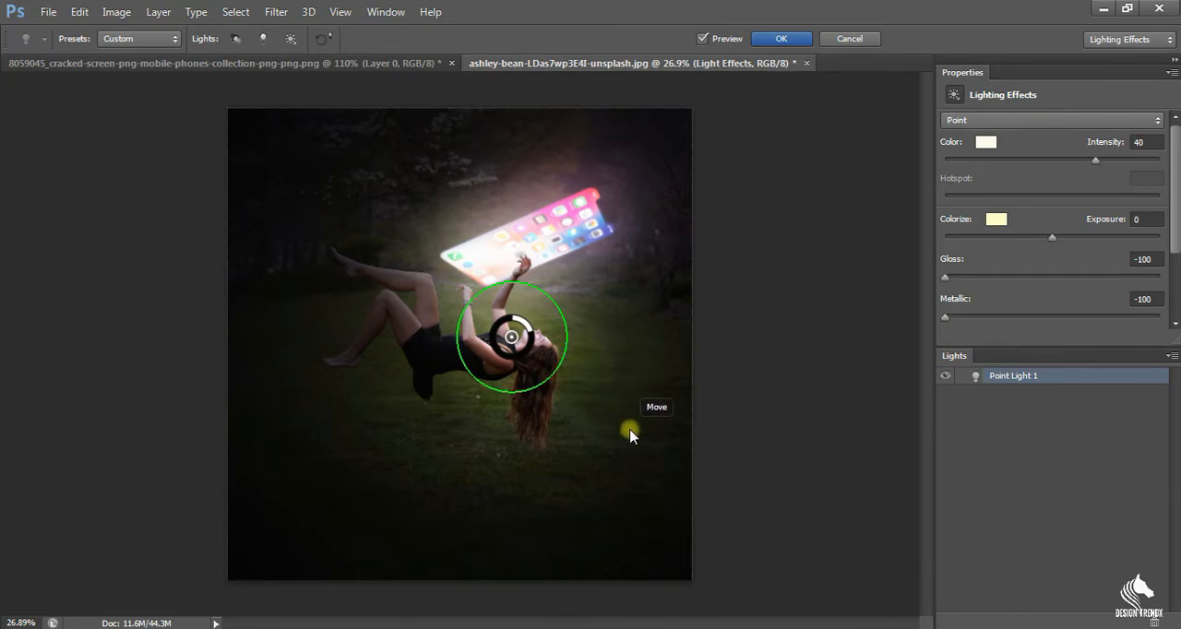
# Apply the Lighting Effects filter to the Background copy layer and compare the image with that layer hidden and shown.
pyautogui.click(775, 39)
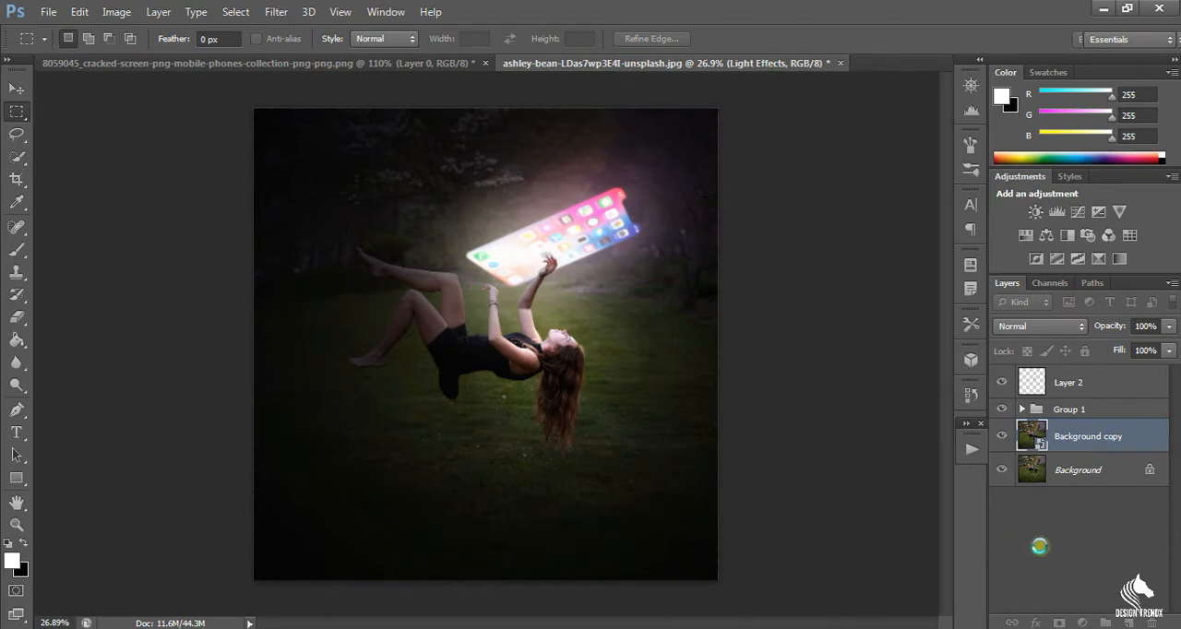
pyautogui.click(1005, 444)
pyautogui.click(1005, 443)
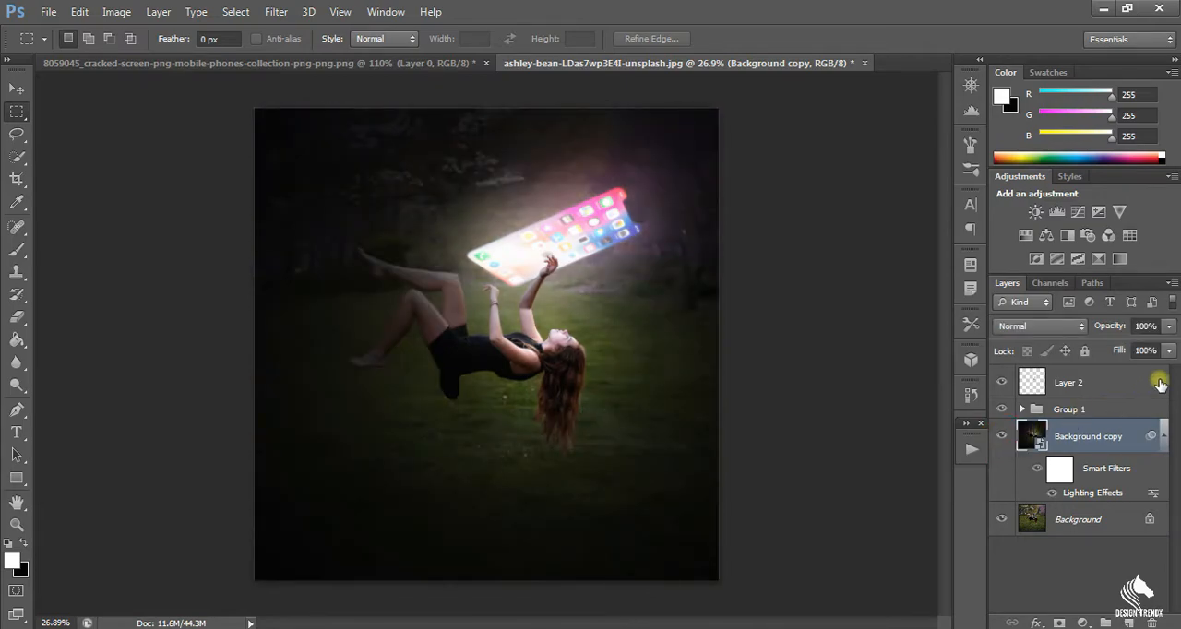
# Lower the Background copy layer's opacity slightly so a little of the original background shows through, and deselect the layer.
pyautogui.click(1169, 327)
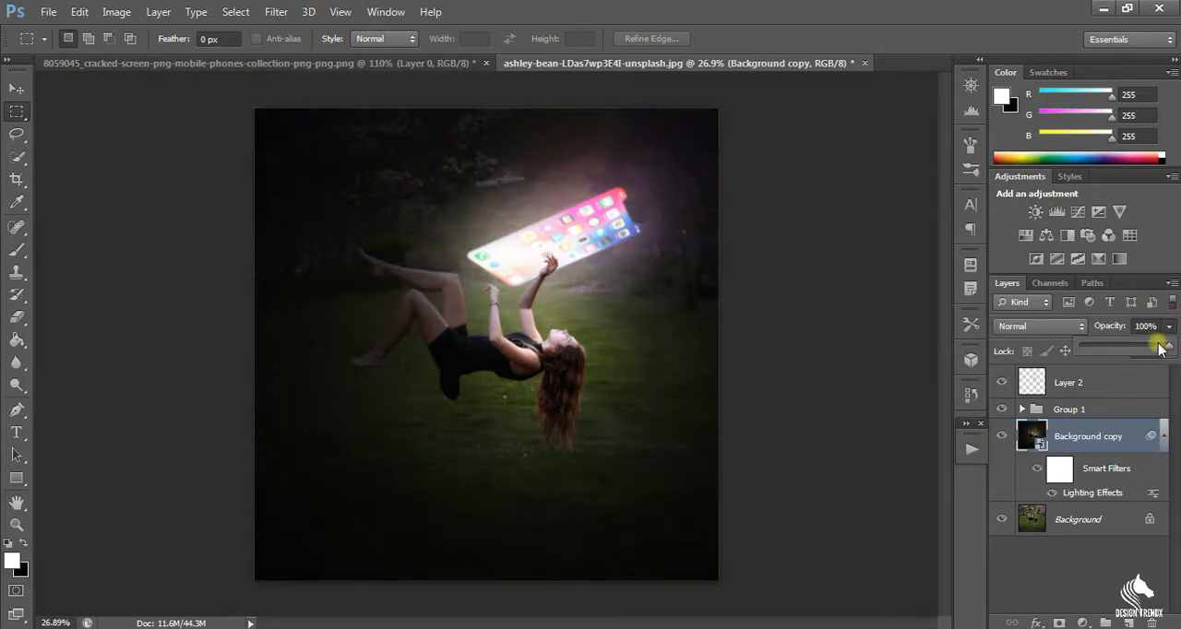
pyautogui.moveTo(1161, 349)
pyautogui.mouseDown()
pyautogui.moveTo(1135, 349)
pyautogui.moveTo(1155, 349)
pyautogui.mouseUp()
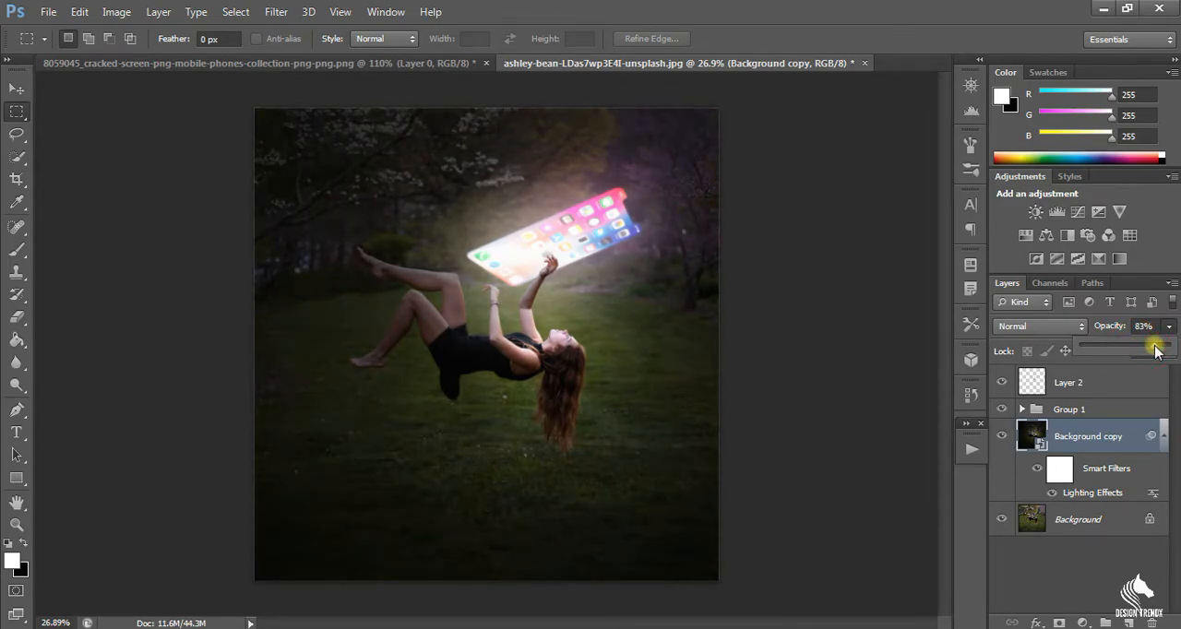
pyautogui.moveTo(1155, 351); pyautogui.dragTo(1160, 350)
pyautogui.click(1140, 565)
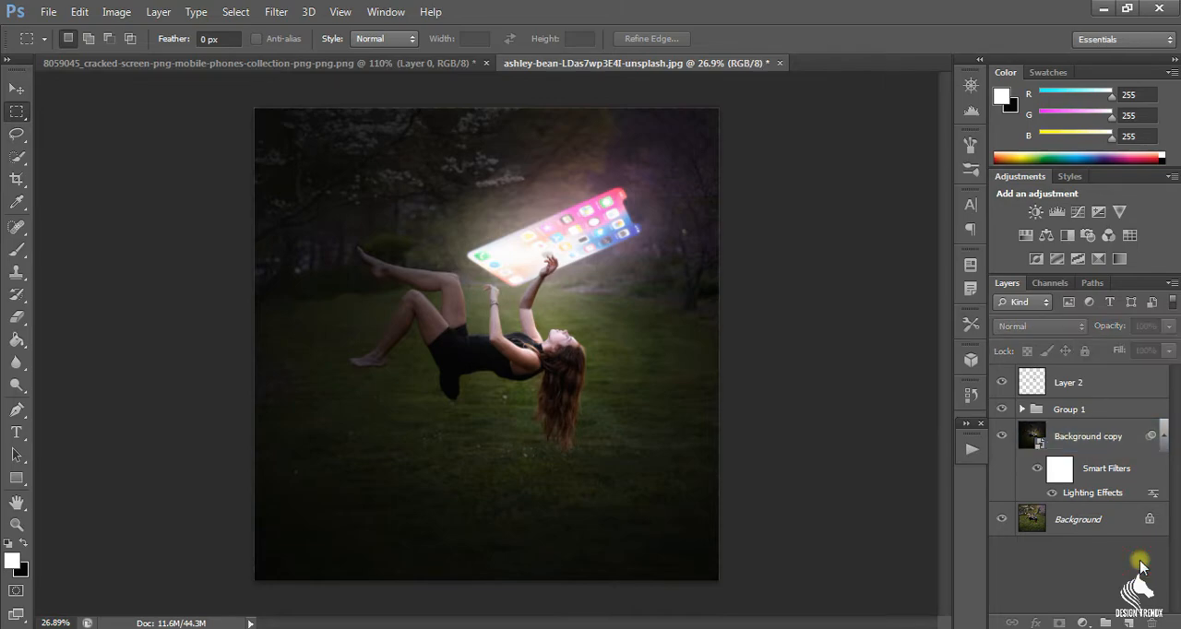
# Add a Brightness/Contrast adjustment layer above all layers with brightness -21 and contrast 69.
pyautogui.click(1082, 623)
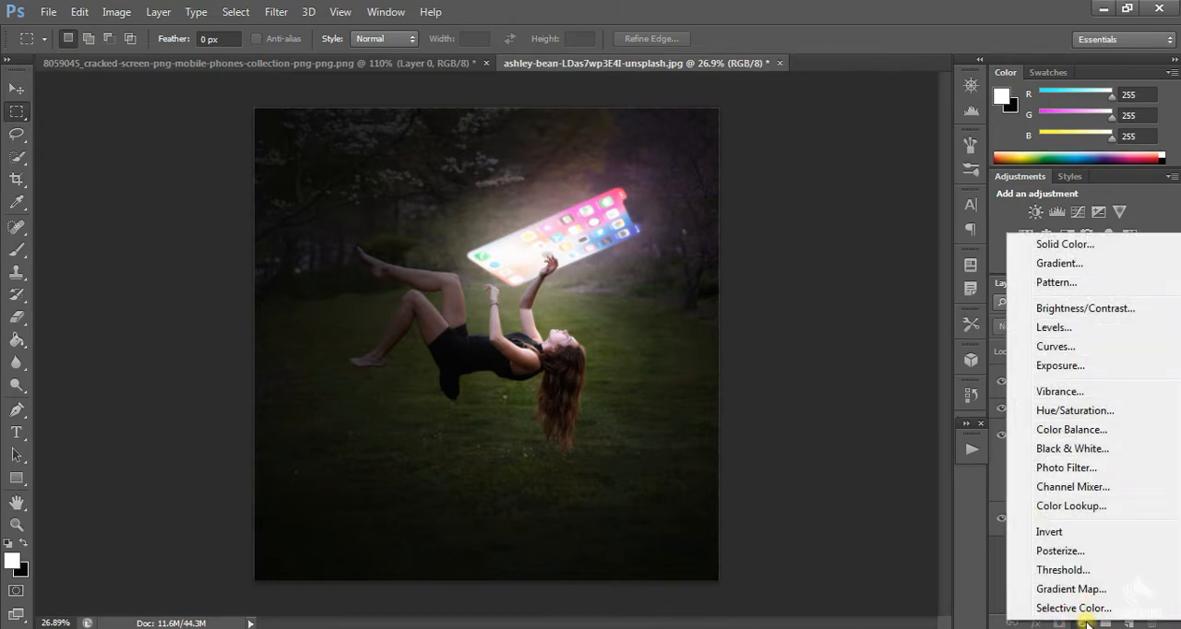
pyautogui.click(1107, 310)
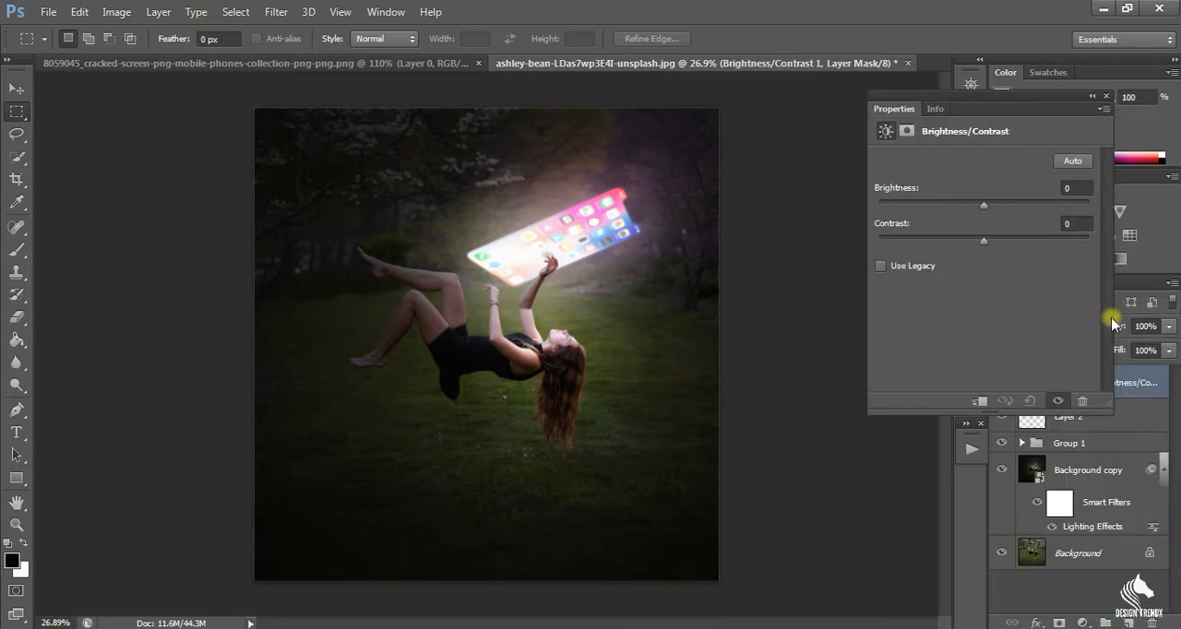
pyautogui.moveTo(985, 211); pyautogui.dragTo(1064, 266)
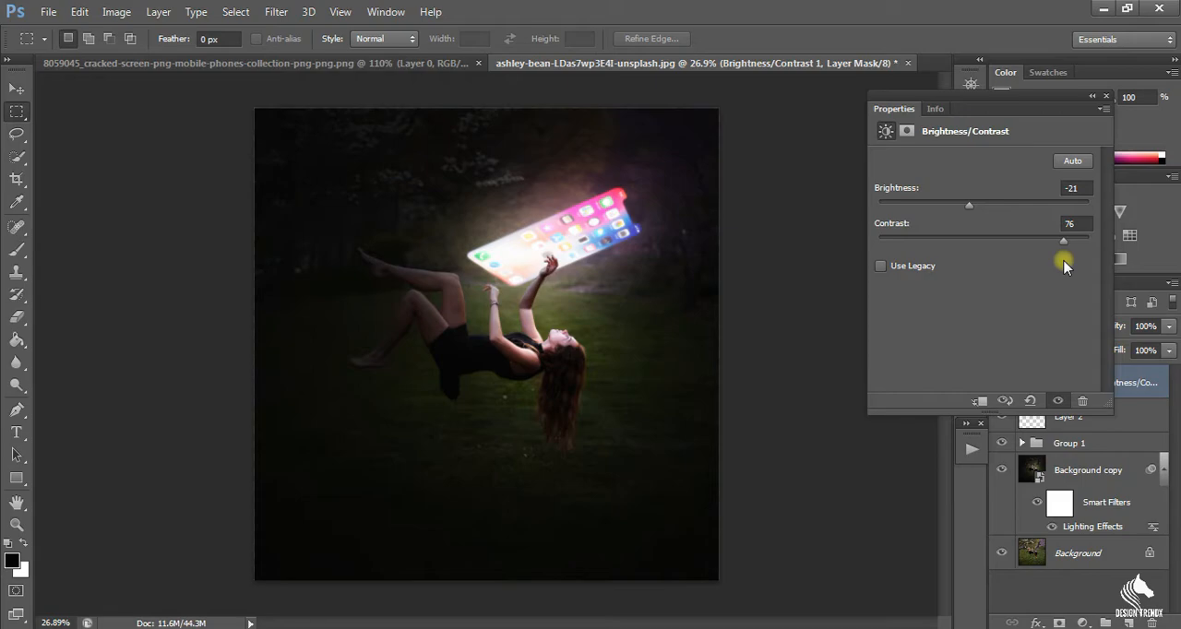
pyautogui.click(1105, 98)
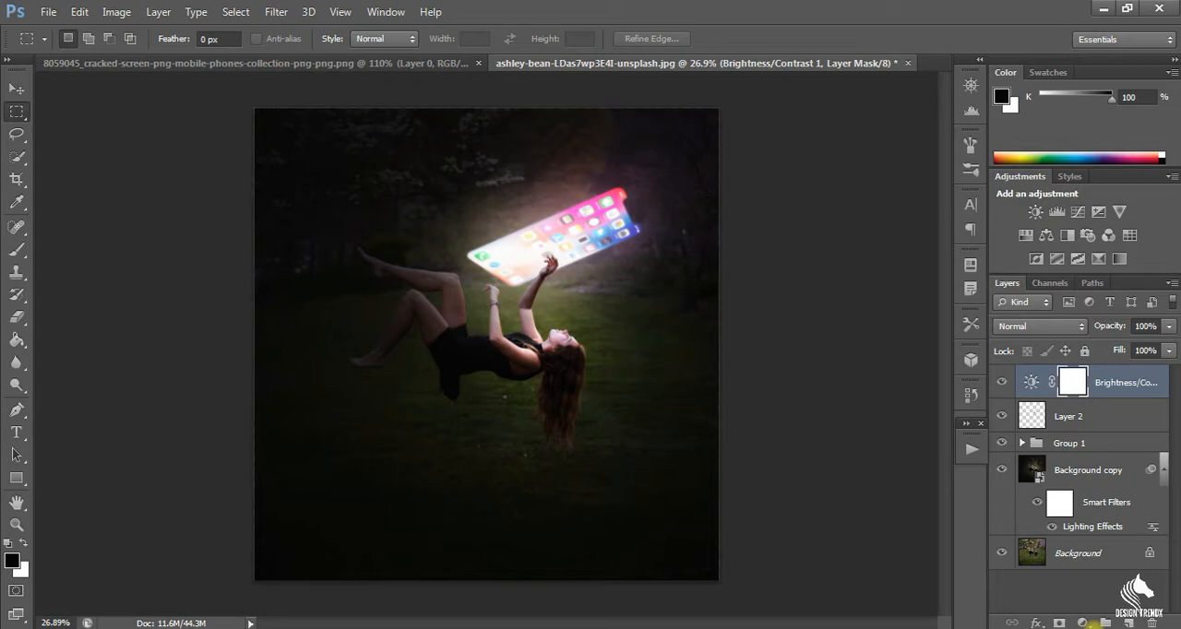
# Add a Hue/Saturation adjustment layer on top with hue 0 and saturation +55, and compare the image with it off and on.
pyautogui.click(1083, 624)
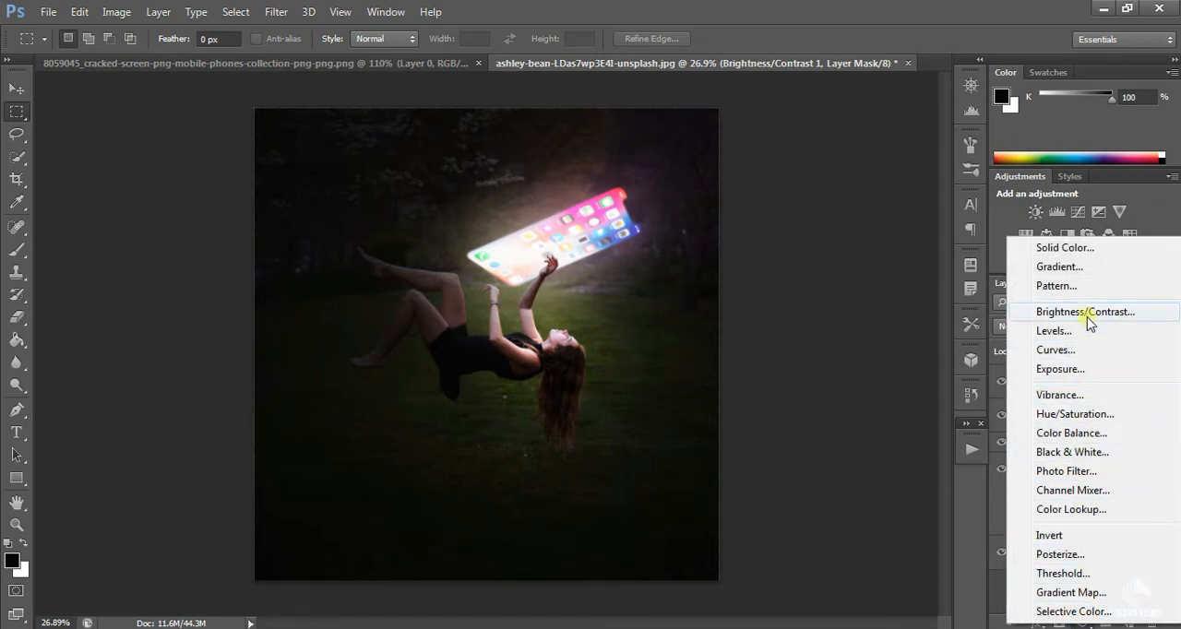
pyautogui.click(1088, 416)
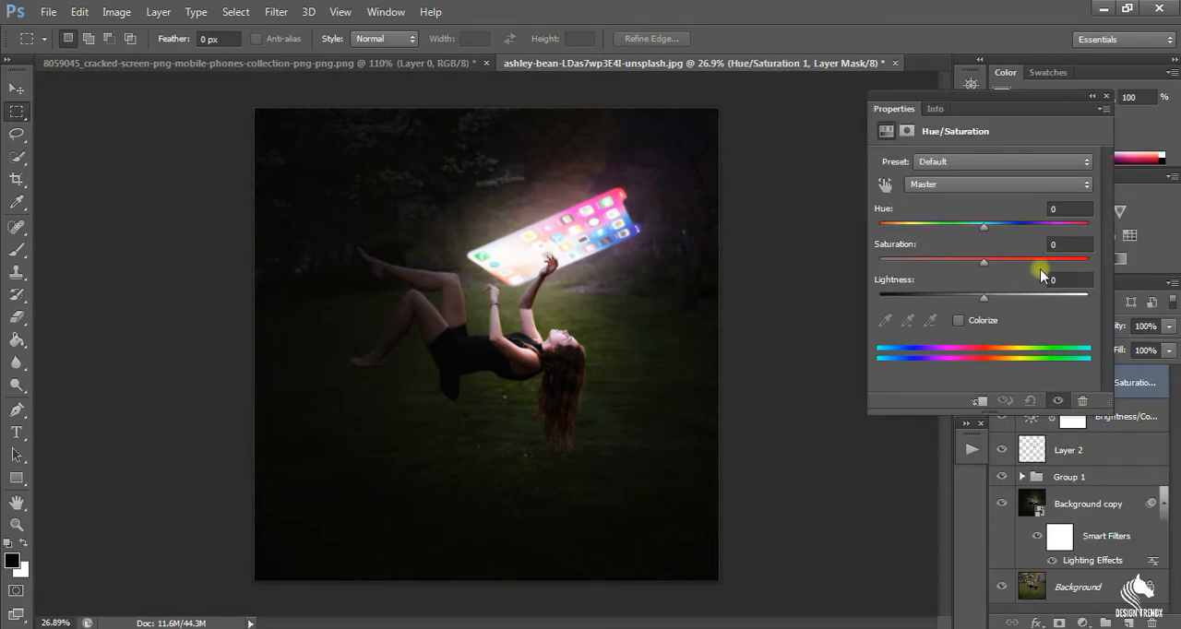
pyautogui.click(961, 320)
pyautogui.moveTo(983, 262); pyautogui.dragTo(1016, 271)
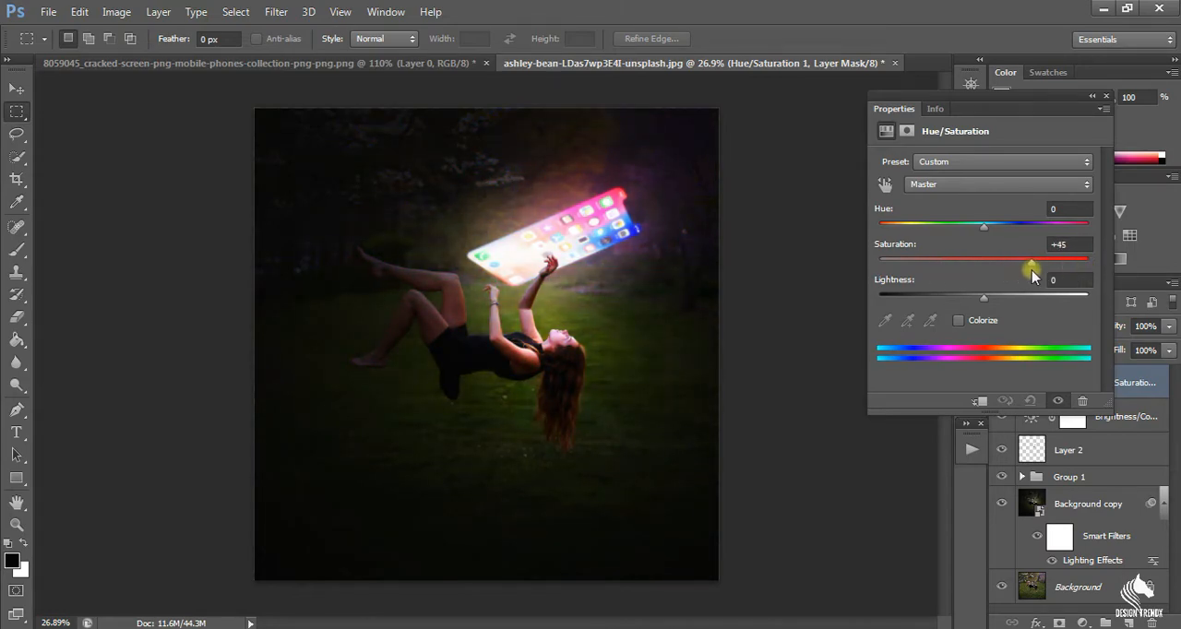
pyautogui.moveTo(1026, 268); pyautogui.dragTo(1021, 268)
pyautogui.moveTo(984, 225); pyautogui.dragTo(981, 231)
pyautogui.write('0')
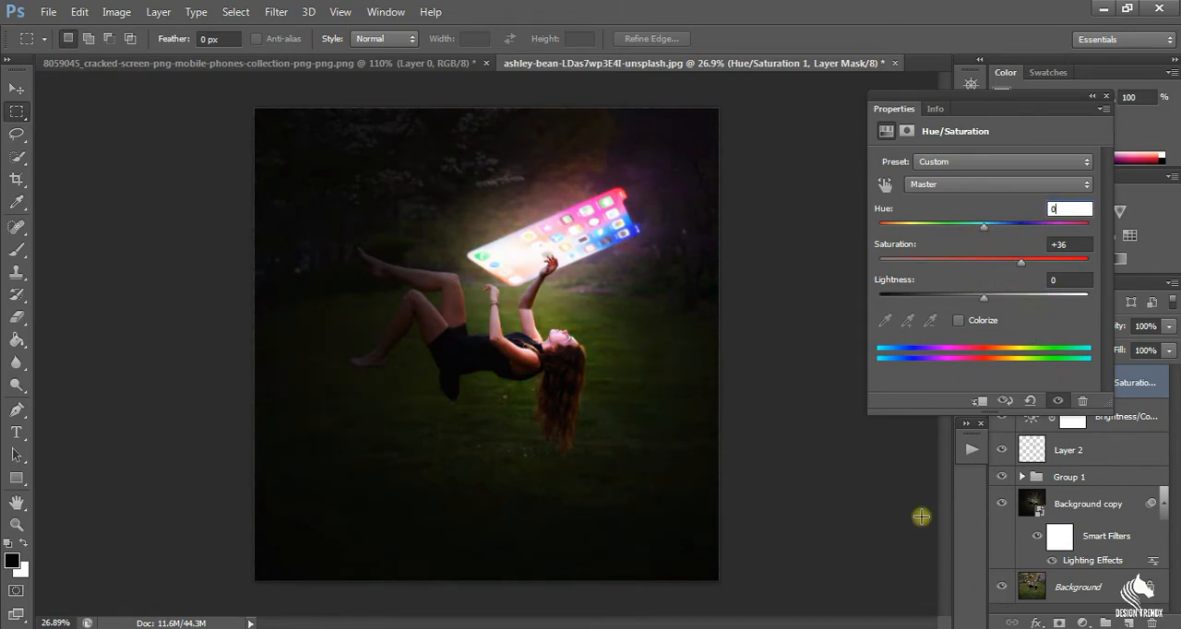
pyautogui.moveTo(1020, 263)
pyautogui.mouseDown()
pyautogui.moveTo(1061, 264)
pyautogui.moveTo(1029, 270)
pyautogui.moveTo(1077, 280)
pyautogui.moveTo(1030, 277)
pyautogui.moveTo(1041, 270)
pyautogui.mouseUp()
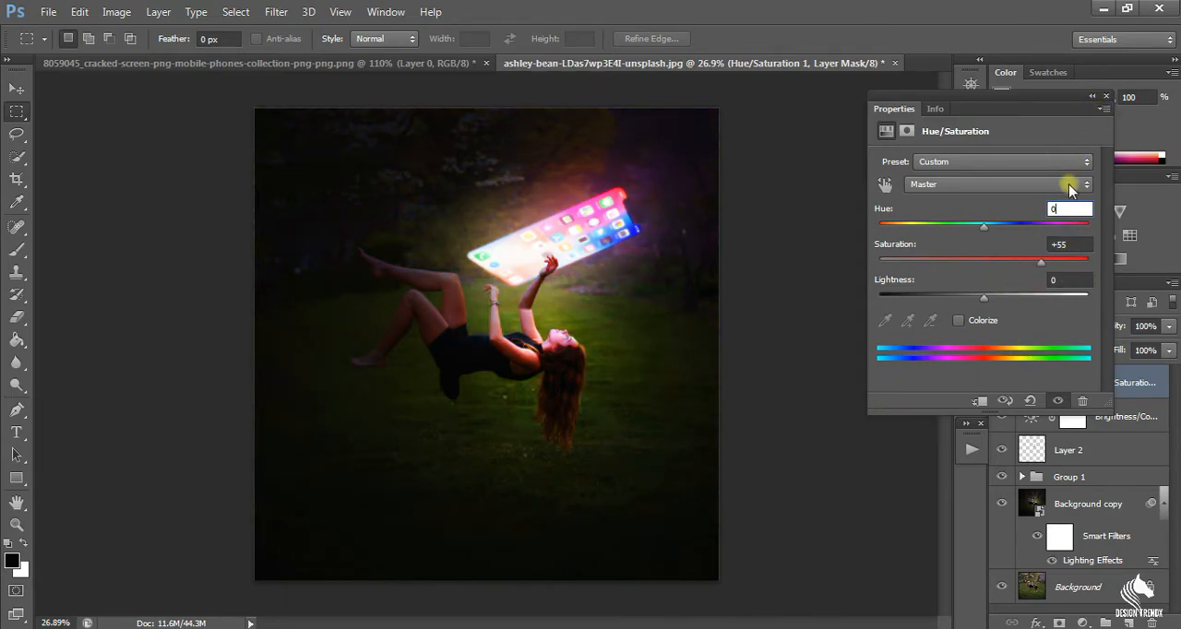
pyautogui.click(1105, 97)
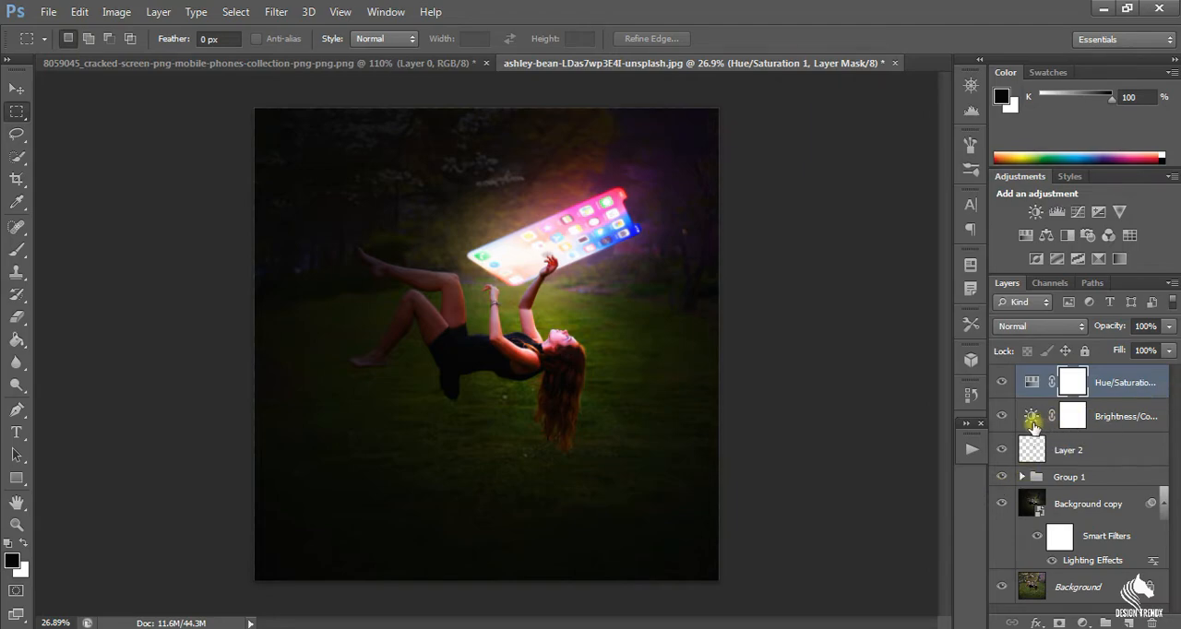
pyautogui.click(1002, 382)
pyautogui.click(1002, 381)
# Split the Hue/Saturation layer's Blend If black point for the underlying layer to 52 / 126 and set its blend mode to Color.
pyautogui.rightClick(1112, 388)
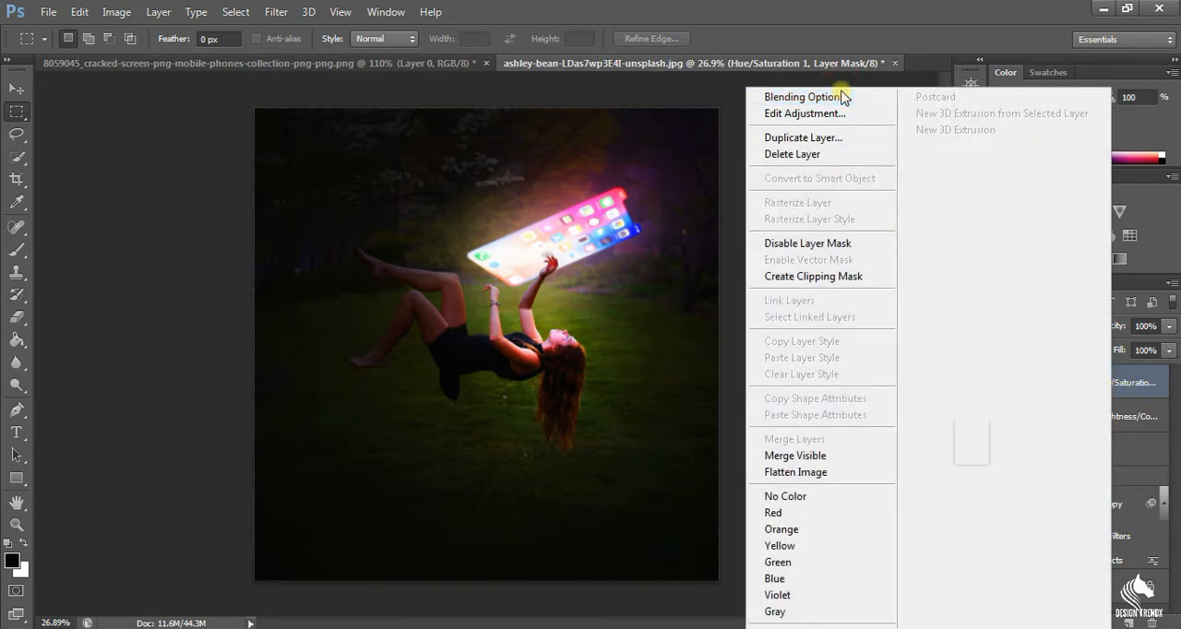
pyautogui.click(802, 96)
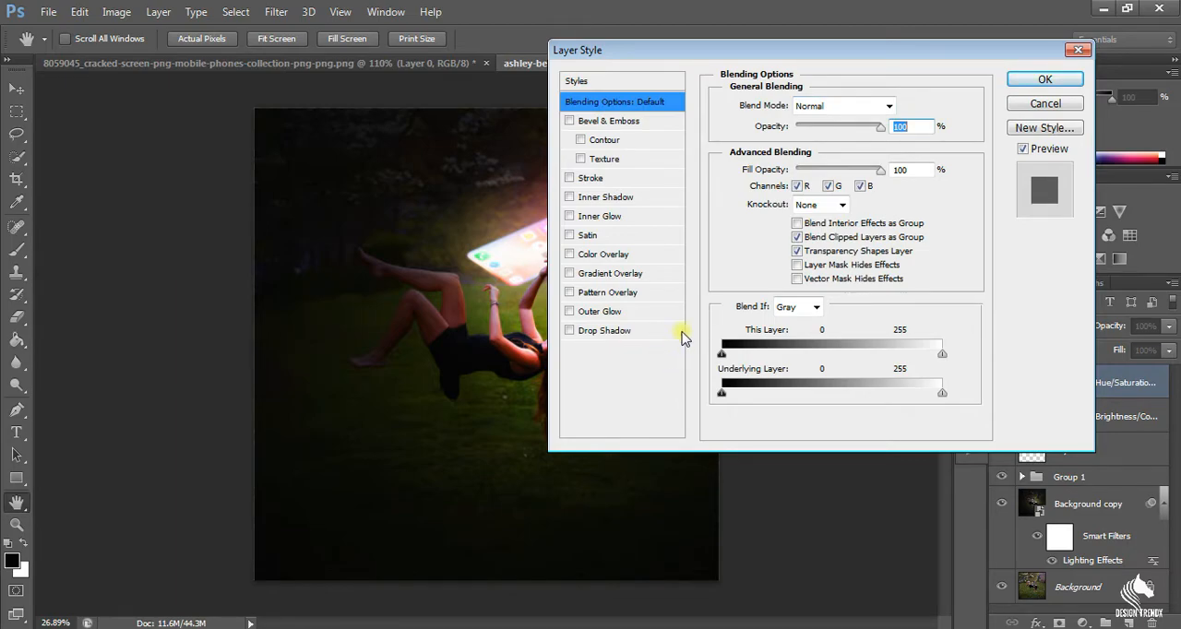
pyautogui.moveTo(795, 49); pyautogui.dragTo(927, 71)
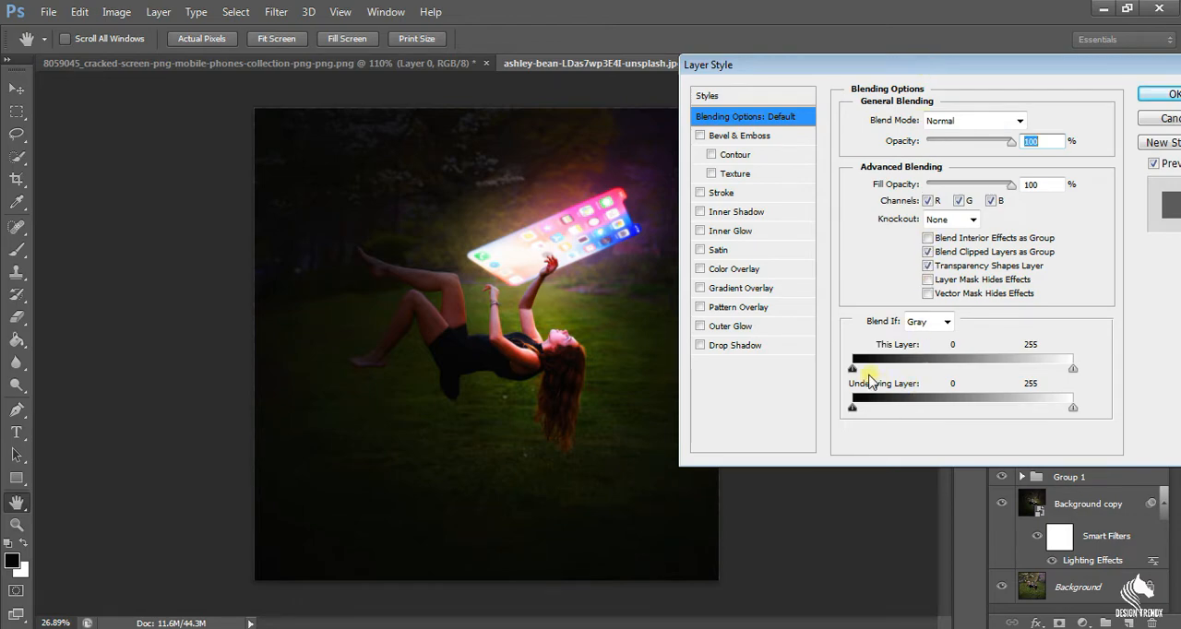
pyautogui.moveTo(854, 415); pyautogui.dragTo(902, 421)
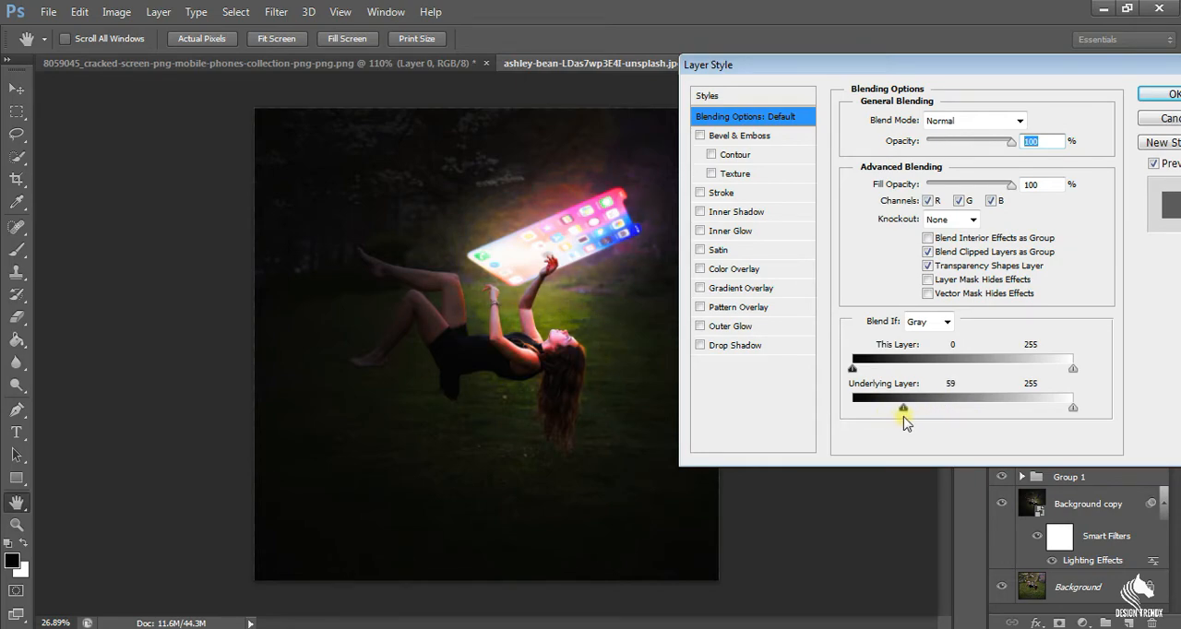
pyautogui.moveTo(900, 422)
pyautogui.mouseDown()
pyautogui.moveTo(854, 422)
pyautogui.moveTo(957, 414)
pyautogui.moveTo(858, 423)
pyautogui.moveTo(891, 424)
pyautogui.mouseUp()
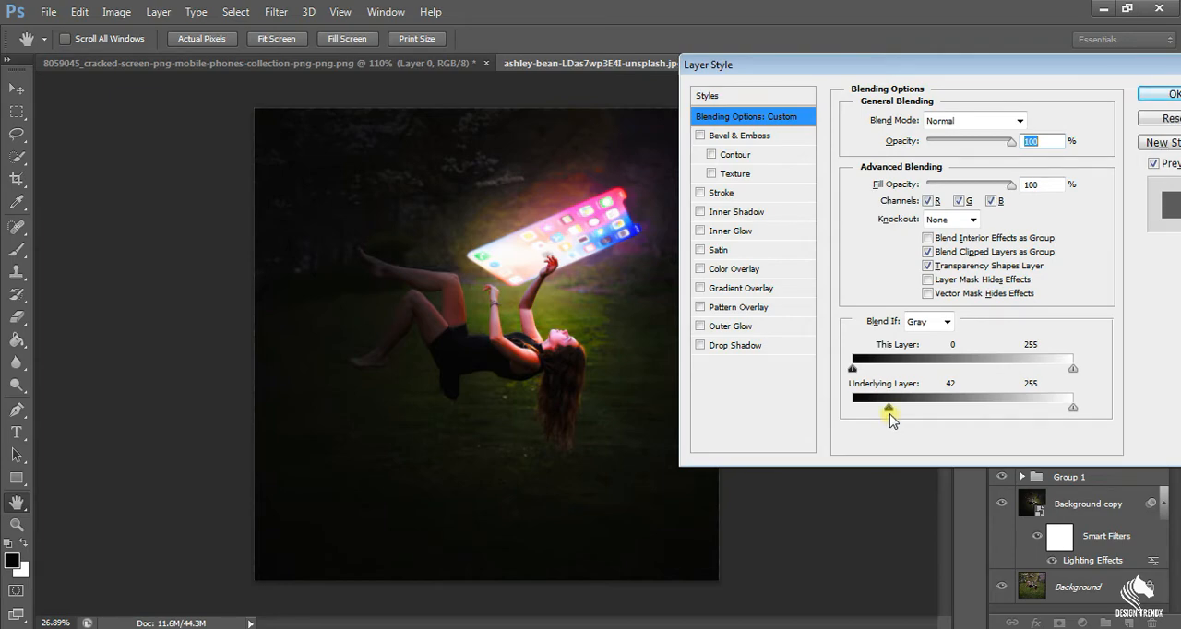
pyautogui.moveTo(891, 410)
pyautogui.mouseDown()
pyautogui.moveTo(1025, 423)
pyautogui.moveTo(888, 416)
pyautogui.moveTo(906, 407)
pyautogui.mouseUp()
pyautogui.keyDown('alt'); pyautogui.moveTo(909, 415); pyautogui.dragTo(962, 415); pyautogui.keyUp('alt')
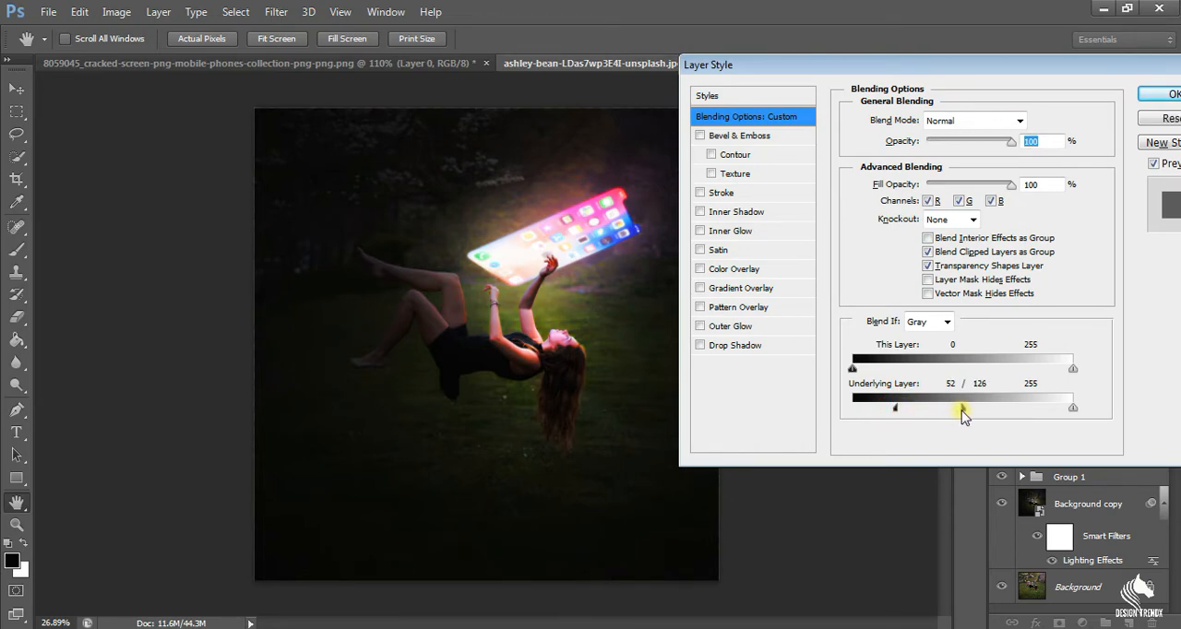
pyautogui.click(1167, 98)
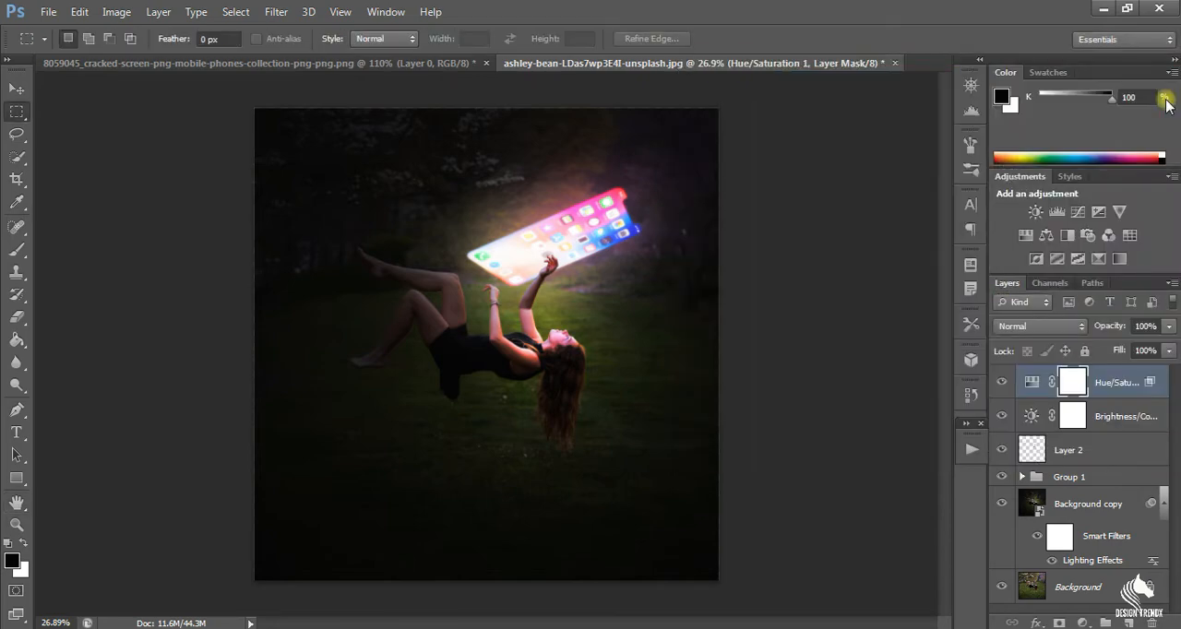
pyautogui.click(1044, 326)
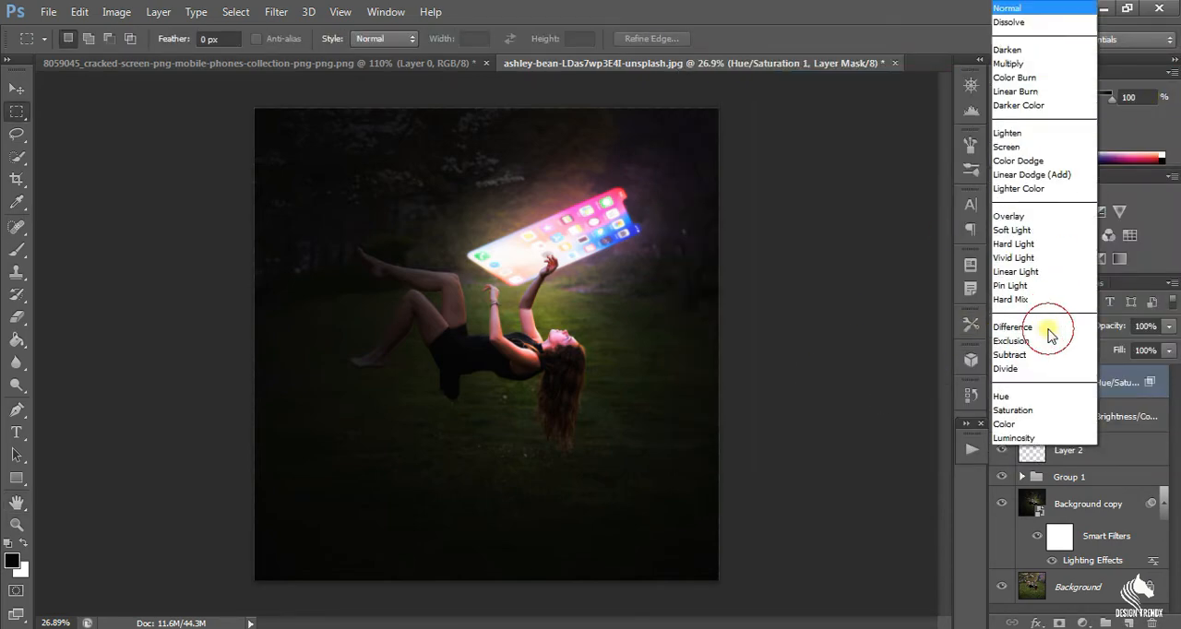
pyautogui.click(1037, 425)
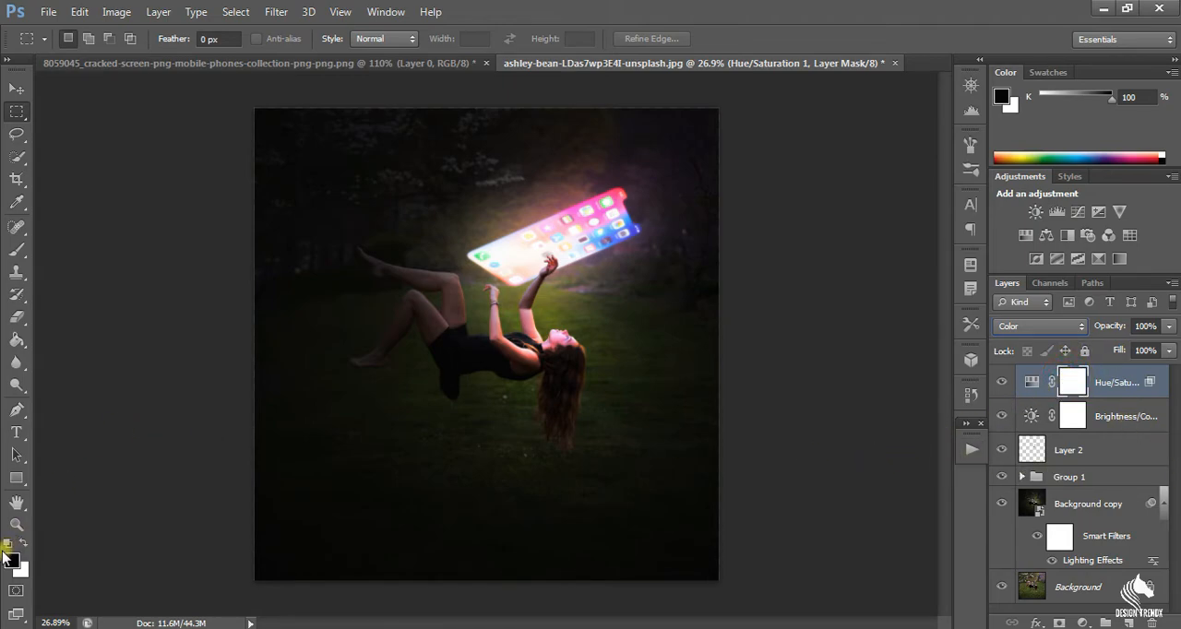
# Set up a soft round black brush with 0% hardness, 30% flow and a size of 500 px.
pyautogui.click(17, 249)
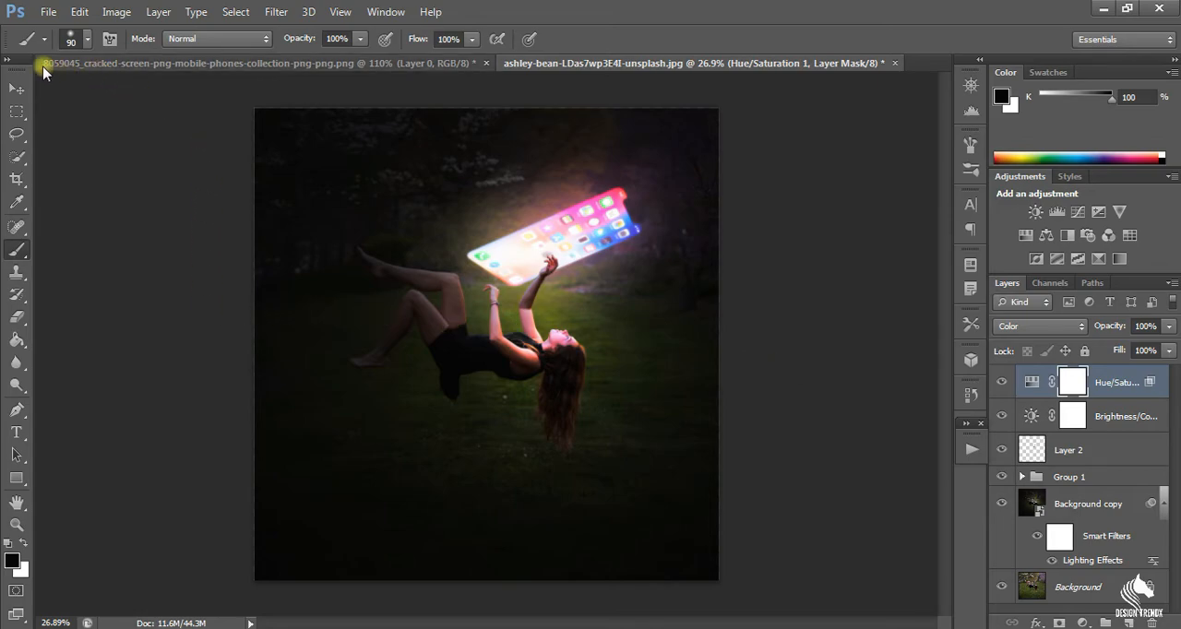
pyautogui.click(86, 43)
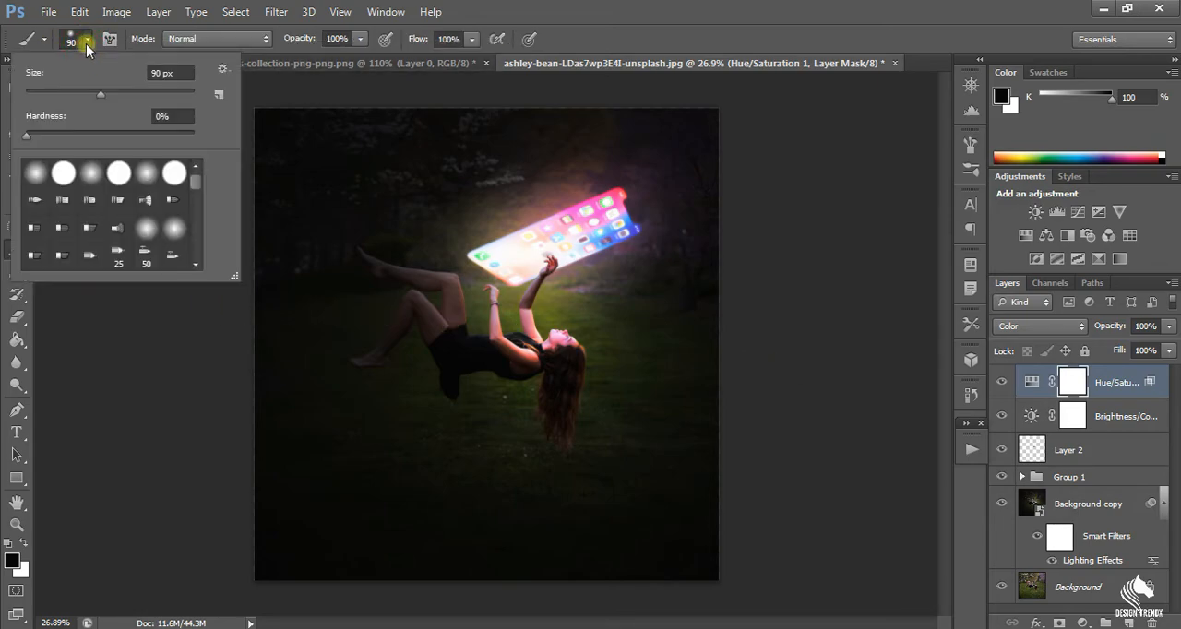
pyautogui.click(37, 178)
pyautogui.click(468, 44)
pyautogui.click(459, 43)
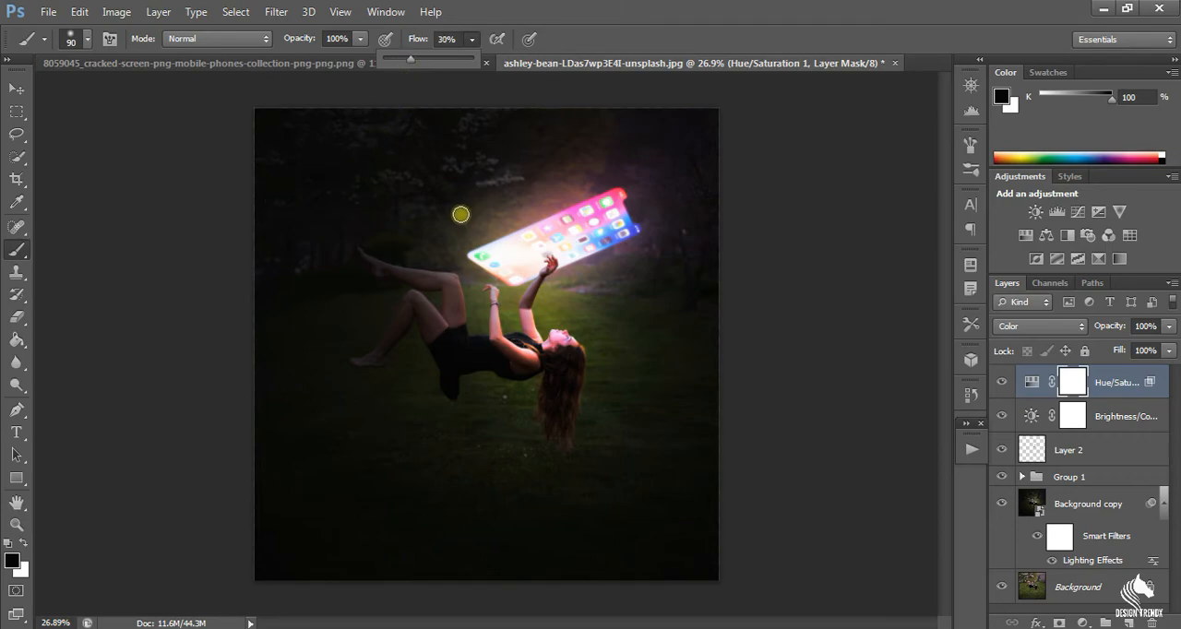
pyautogui.press(']')
pyautogui.press(']')
pyautogui.press(']')
pyautogui.press(']')
pyautogui.press(']')
pyautogui.press(']')
pyautogui.press(']')
pyautogui.press(']')
pyautogui.press(']')
pyautogui.press(']')
pyautogui.press(']')
pyautogui.press(']')
pyautogui.press(']')
pyautogui.press(']')
pyautogui.press(']')
pyautogui.press(']')
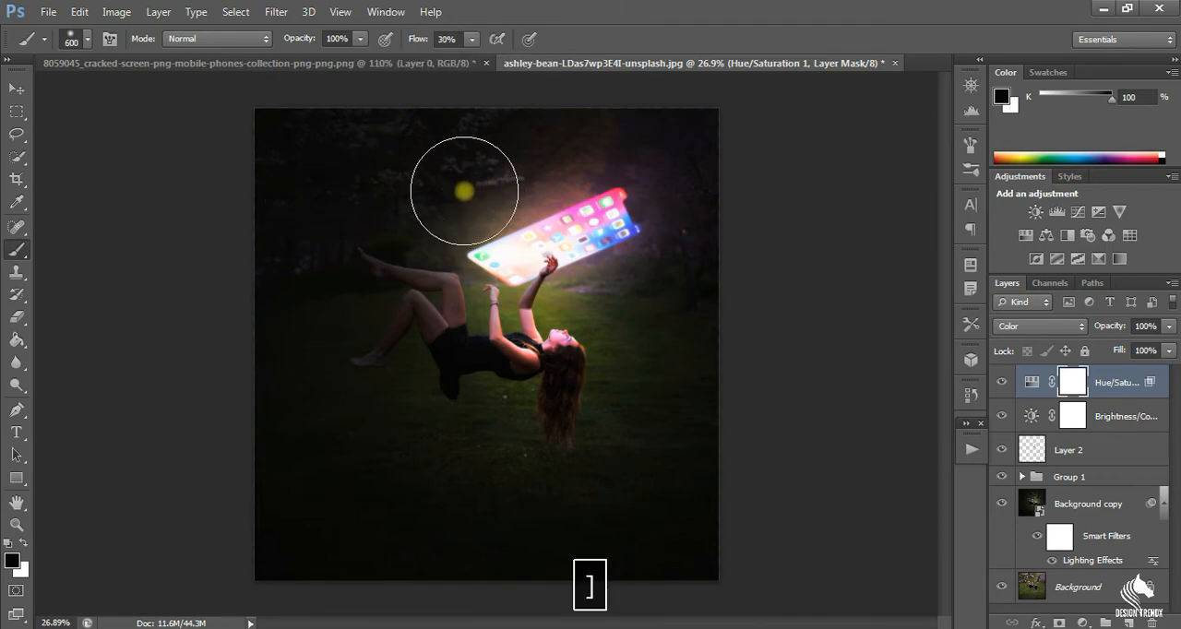
pyautogui.press('[')
pyautogui.press('[')
pyautogui.press('[')
pyautogui.press('[')
pyautogui.press('[')
pyautogui.press('[')
pyautogui.press('[')
pyautogui.press('[')
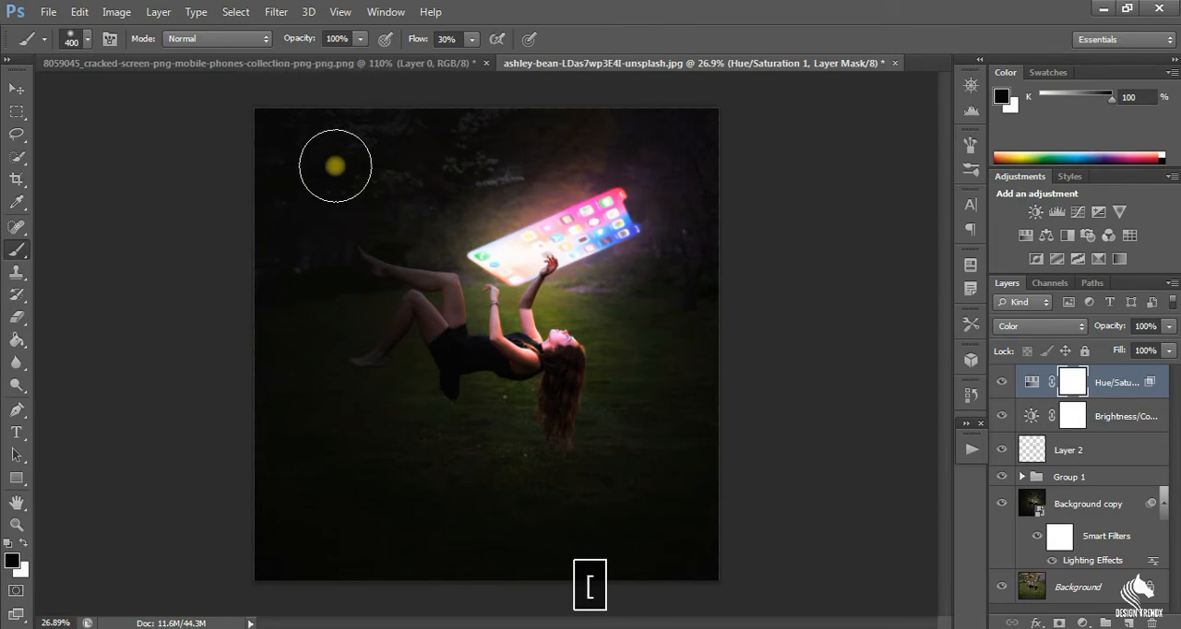
pyautogui.press(']')
# Paint black on the Hue/Saturation layer mask over the background around the woman and phone, and inspect the result up close.
pyautogui.moveTo(600, 124)
pyautogui.mouseDown()
pyautogui.moveTo(677, 188)
pyautogui.moveTo(670, 302)
pyautogui.moveTo(586, 426)
pyautogui.moveTo(536, 455)
pyautogui.moveTo(489, 462)
pyautogui.moveTo(606, 451)
pyautogui.moveTo(669, 407)
pyautogui.moveTo(666, 276)
pyautogui.moveTo(608, 391)
pyautogui.moveTo(477, 437)
pyautogui.mouseUp()
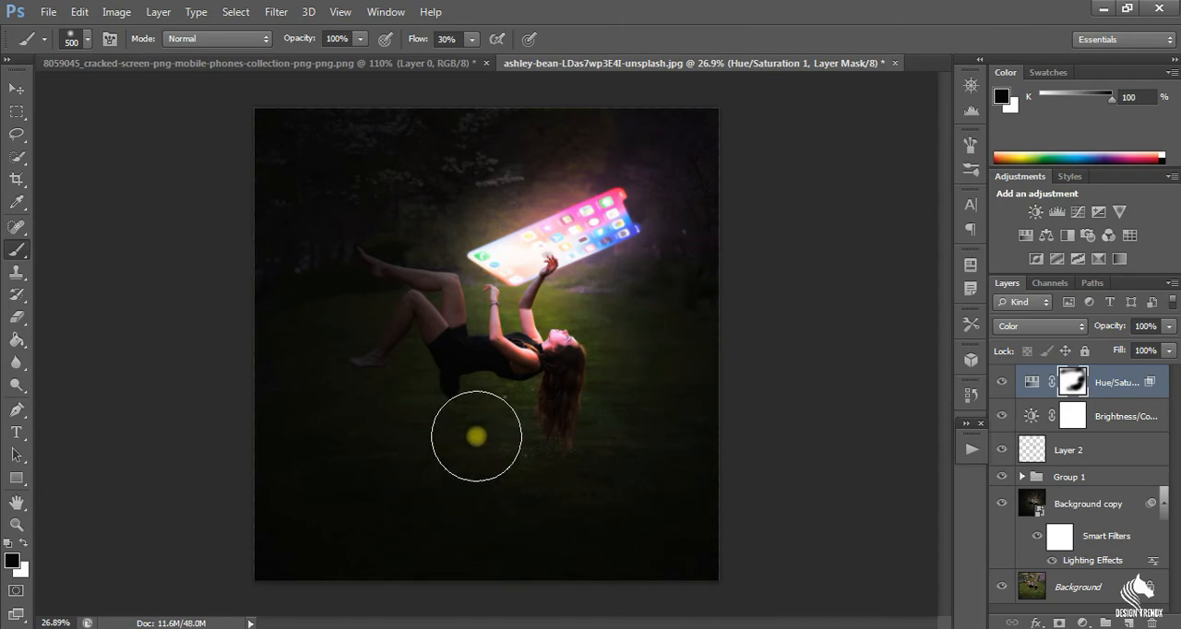
pyautogui.moveTo(392, 437)
pyautogui.mouseDown()
pyautogui.moveTo(480, 425)
pyautogui.moveTo(519, 392)
pyautogui.moveTo(461, 447)
pyautogui.moveTo(252, 305)
pyautogui.moveTo(487, 127)
pyautogui.moveTo(661, 129)
pyautogui.mouseUp()
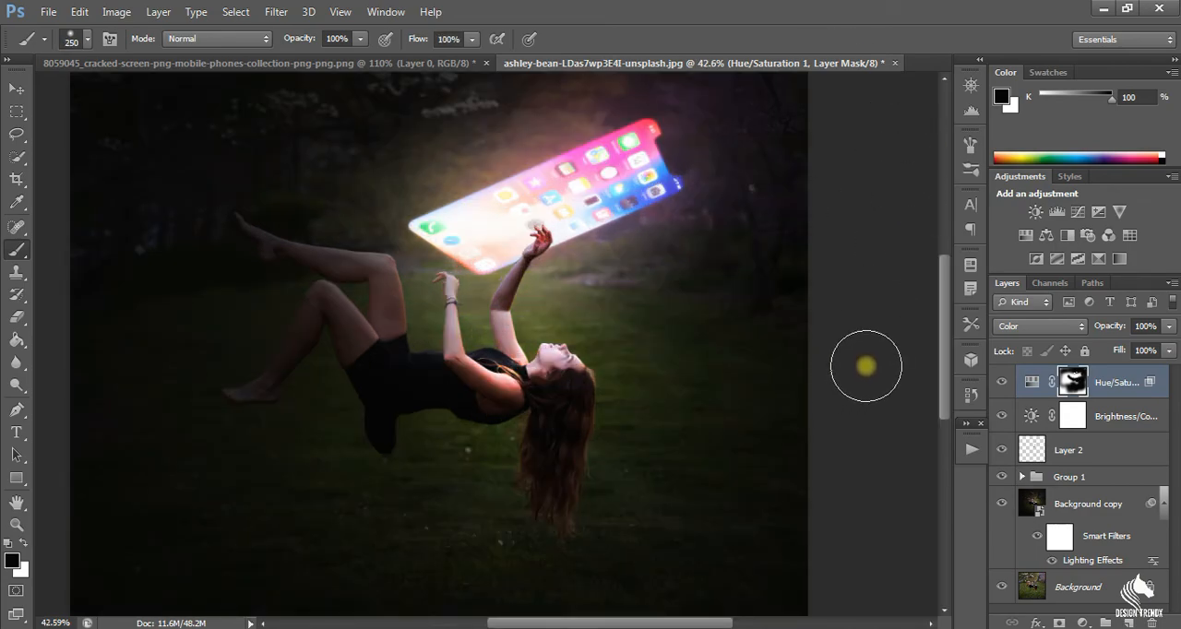
pyautogui.press('m')
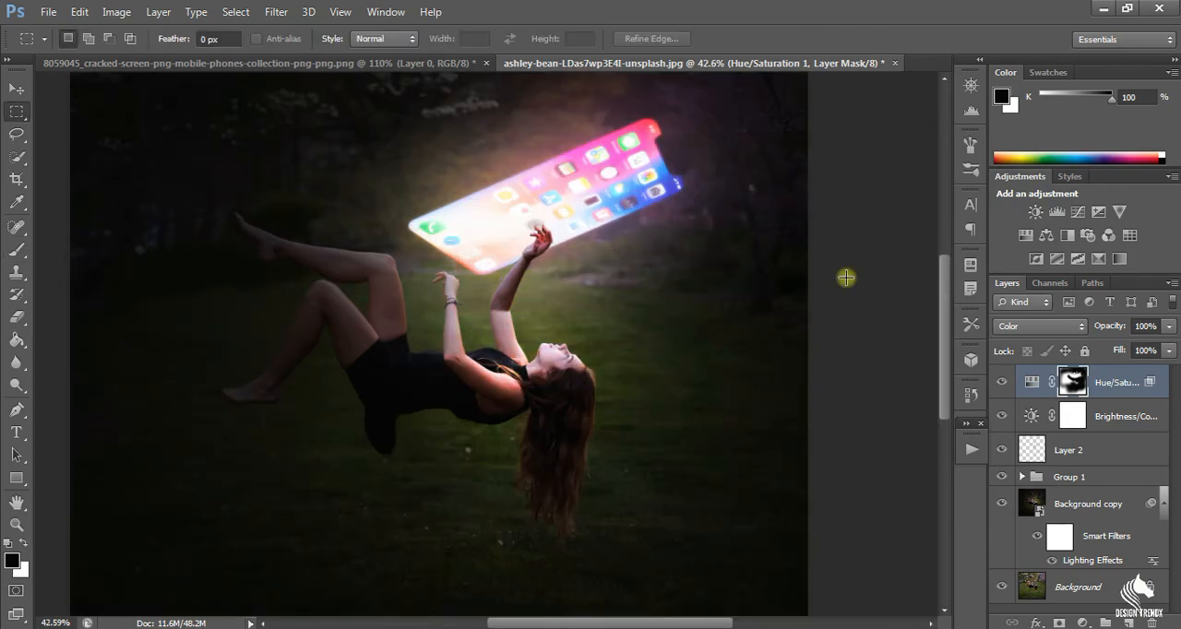
pyautogui.scroll(2, 607, 191)
pyautogui.scroll(-3, 607, 191)
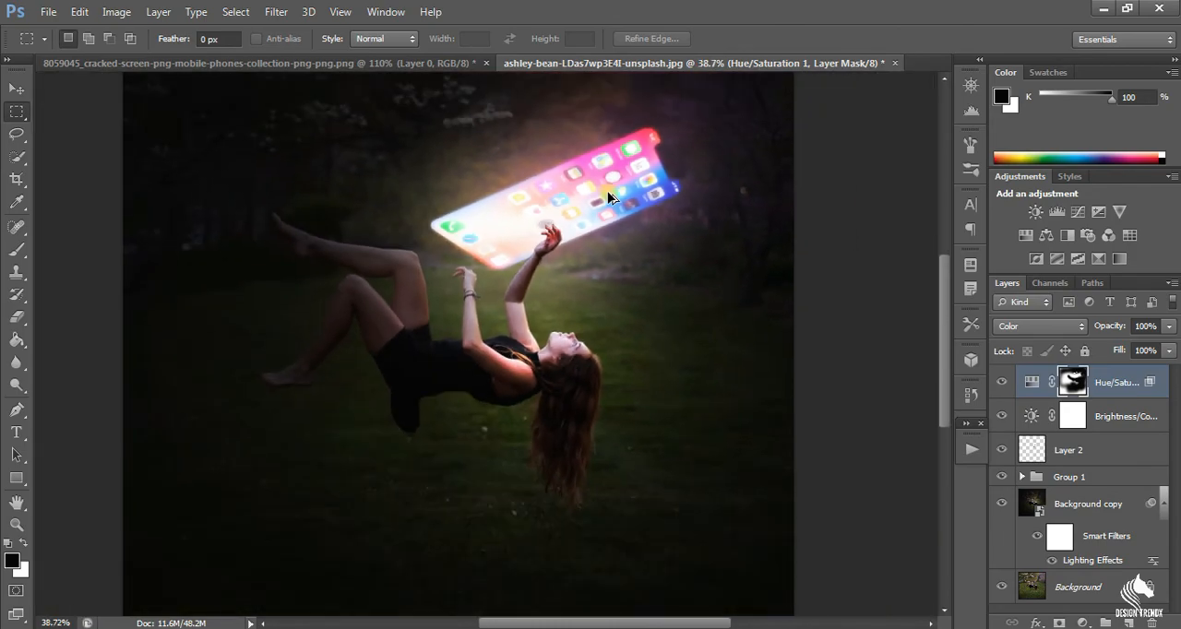